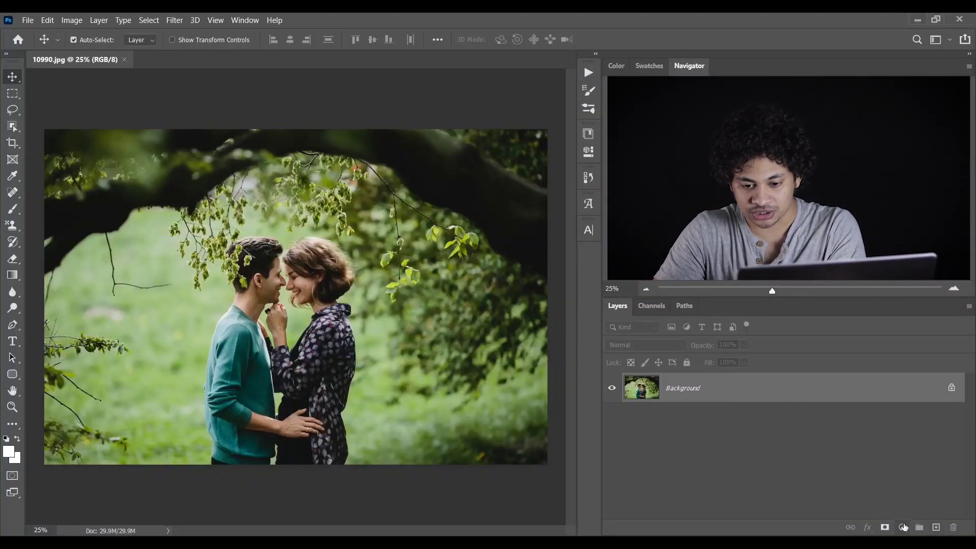
# Step: Add a Selective Color layer and set Yellows to Cyan -100, Magenta +80, Yellow -56
pyautogui.click(903, 527)
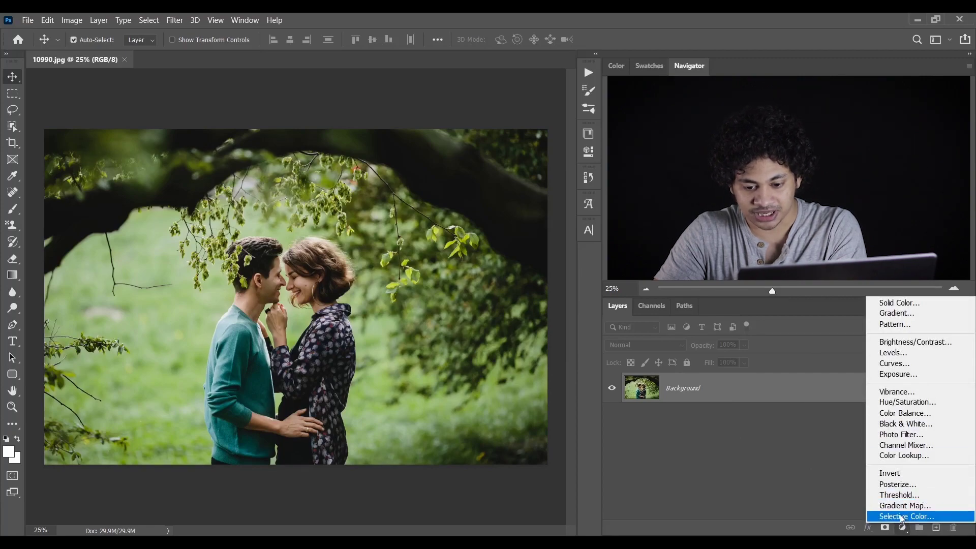
pyautogui.click(900, 514)
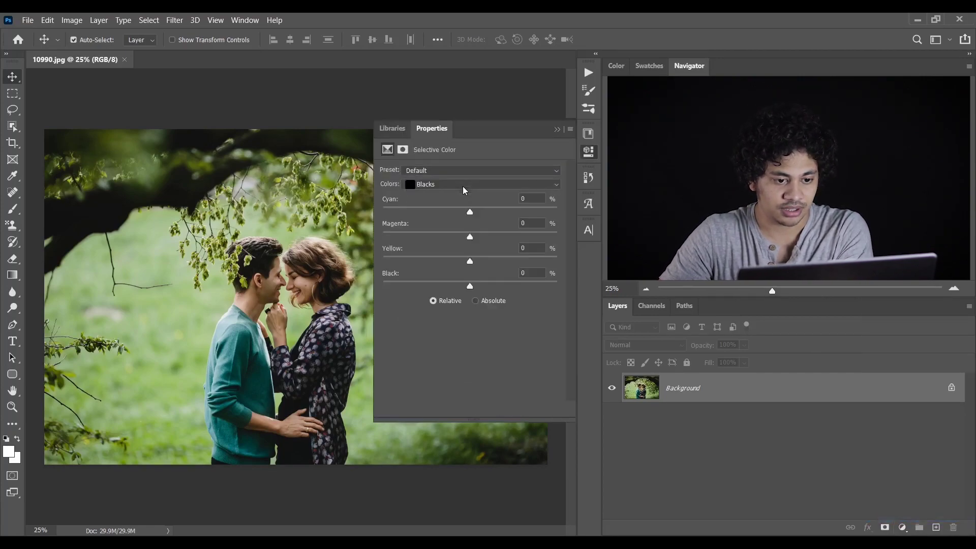
pyautogui.click(475, 186)
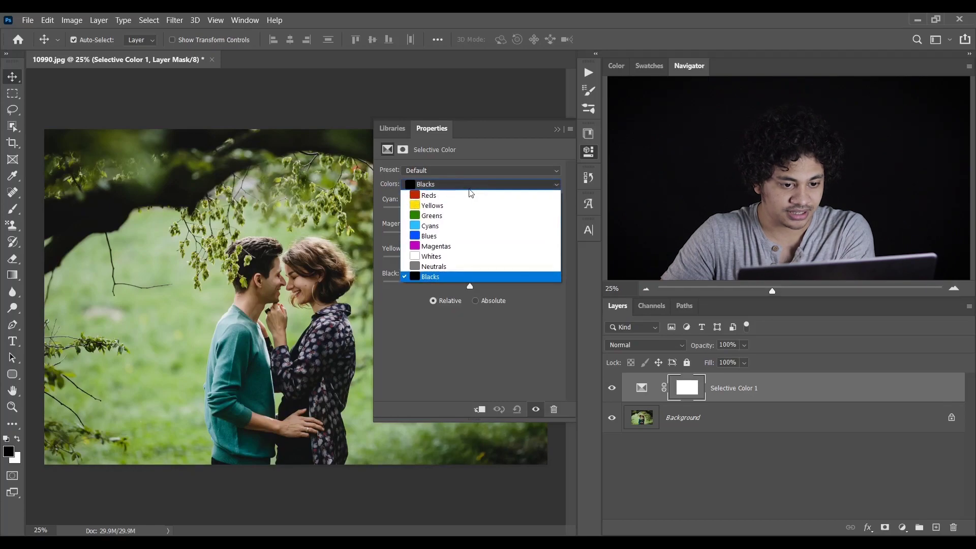
pyautogui.click(438, 206)
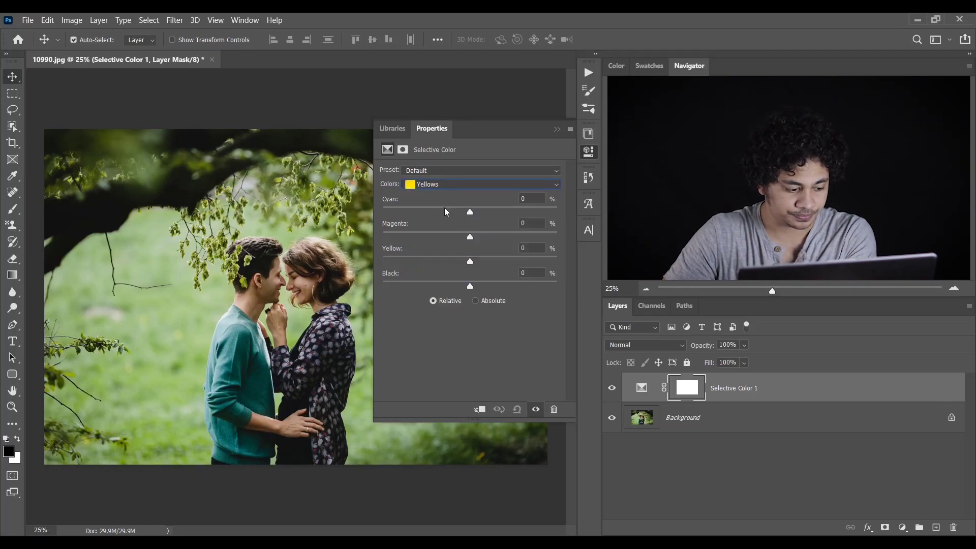
pyautogui.moveTo(444, 206); pyautogui.dragTo(377, 212)
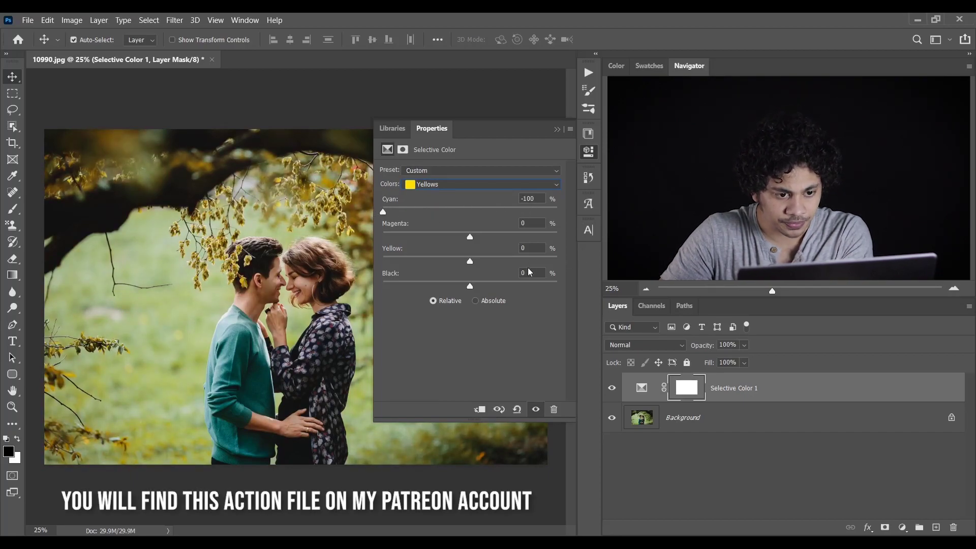
pyautogui.moveTo(470, 234); pyautogui.dragTo(542, 235)
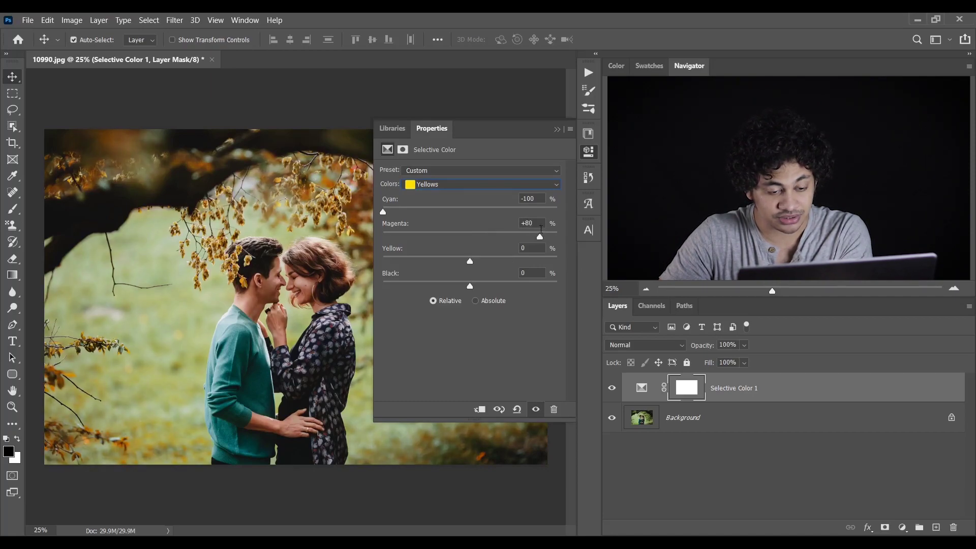
pyautogui.press('Return')
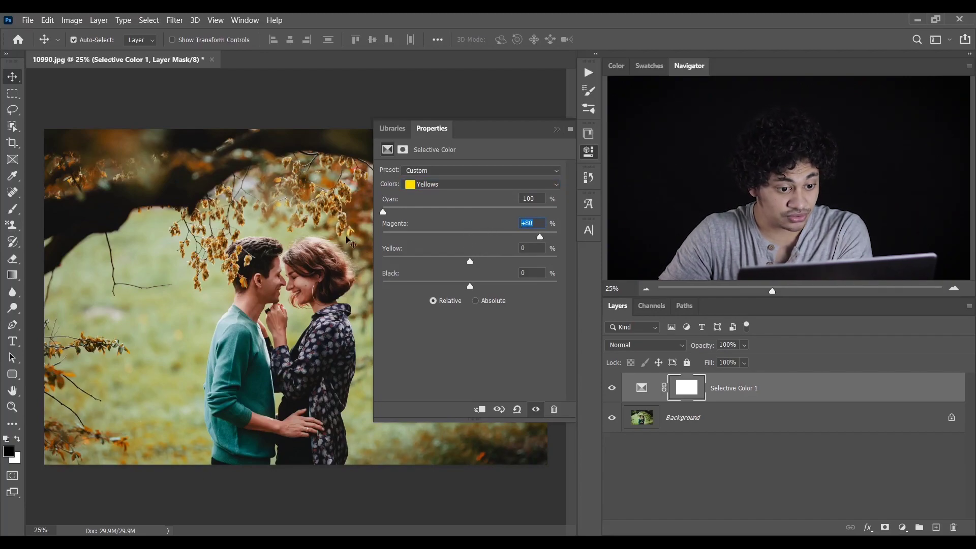
pyautogui.moveTo(485, 258); pyautogui.dragTo(426, 258)
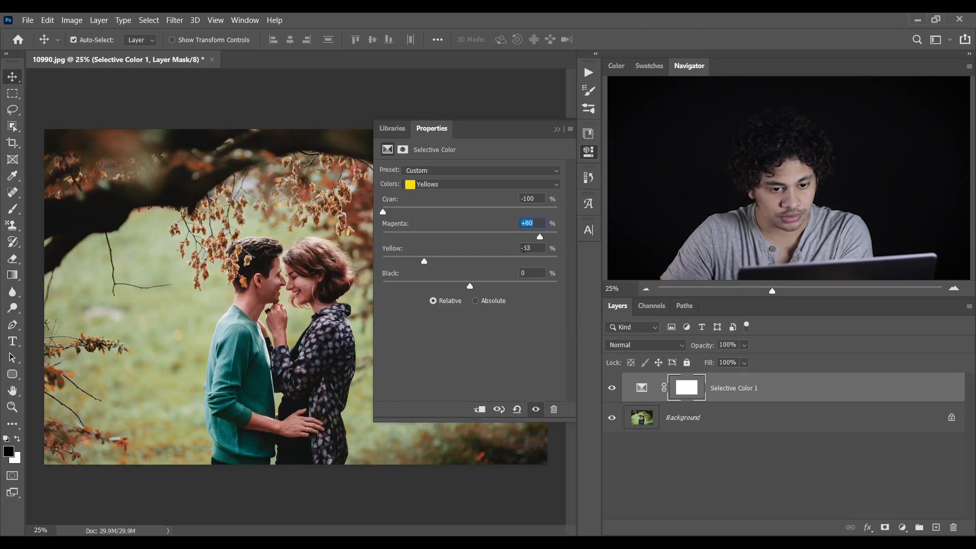
pyautogui.press('Tab')
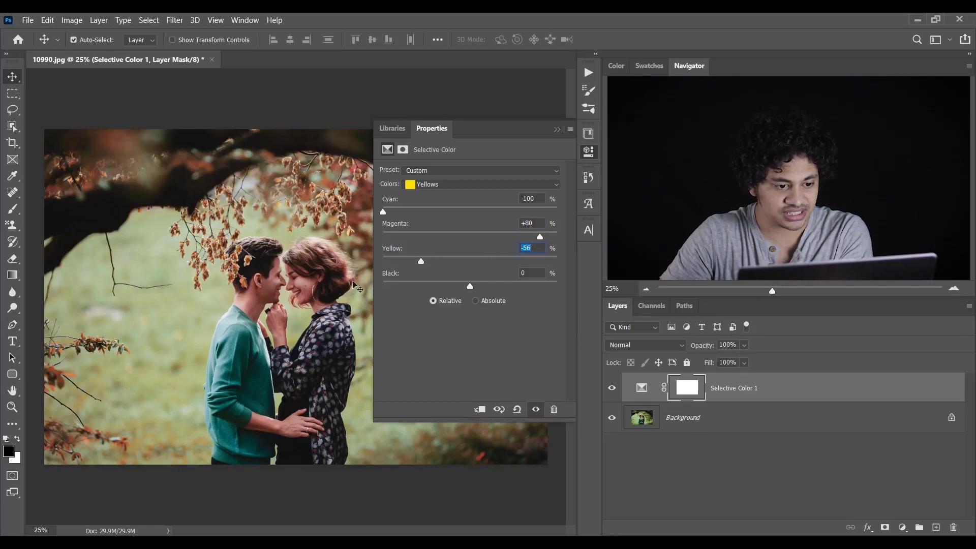
# Step: Float and shrink the settings panel off the couple, then add Black +30 to the Yellows
pyautogui.moveTo(505, 125); pyautogui.dragTo(447, 189)
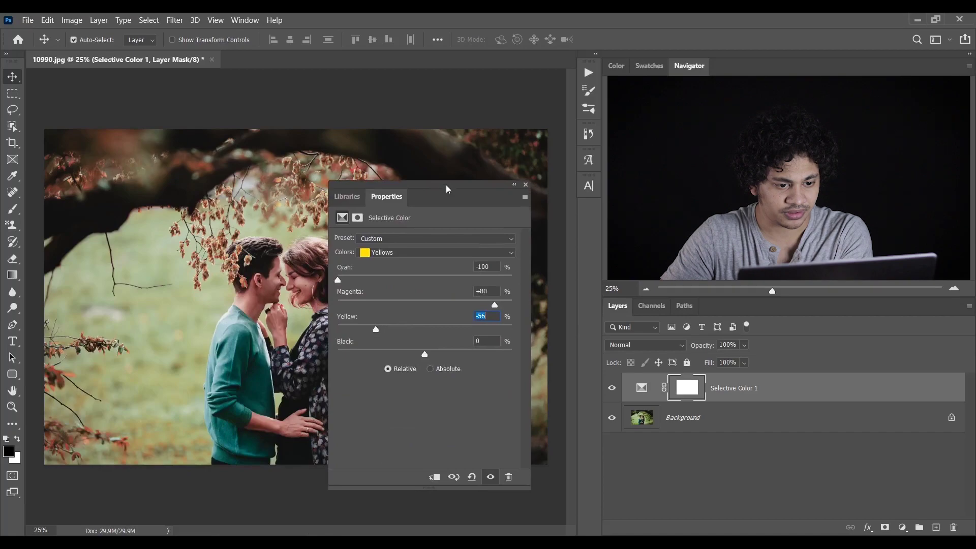
pyautogui.moveTo(530, 489); pyautogui.dragTo(513, 404)
pyautogui.moveTo(454, 188); pyautogui.dragTo(172, 91)
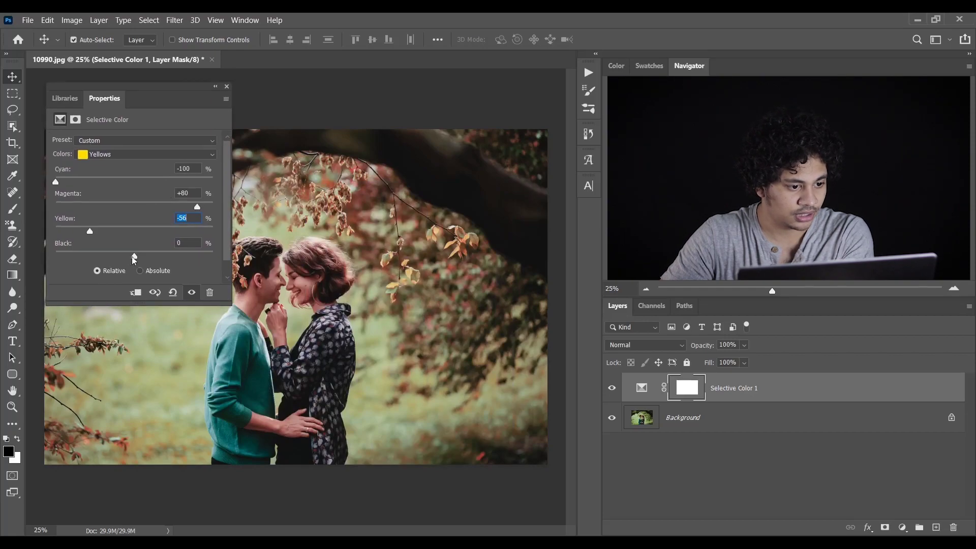
pyautogui.moveTo(136, 258); pyautogui.dragTo(157, 259)
pyautogui.click(201, 242)
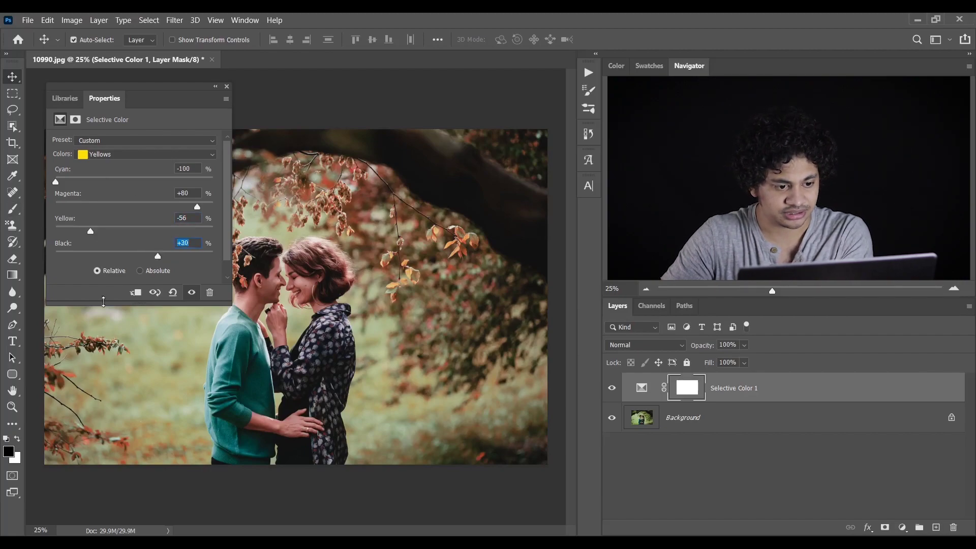
pyautogui.click(110, 154)
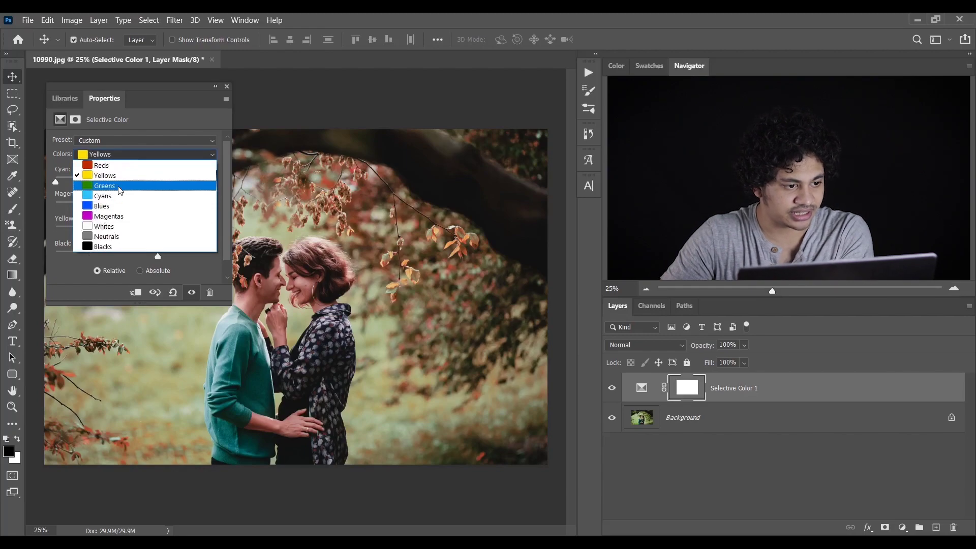
# Step: Set the Greens to Cyan +100, Magenta +100, Yellow -100 and Black +100
pyautogui.click(120, 186)
pyautogui.write('65')
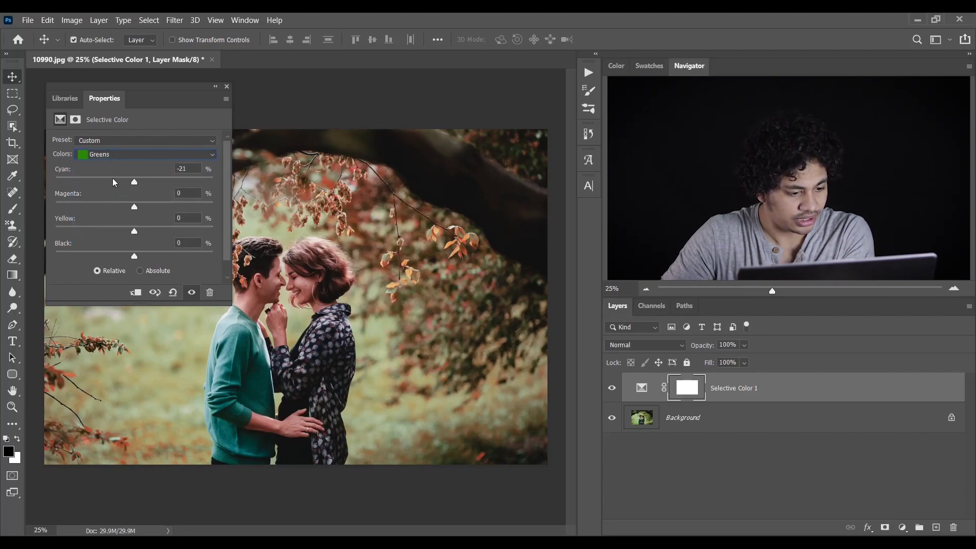
pyautogui.press('Return')
pyautogui.moveTo(175, 182); pyautogui.dragTo(226, 189)
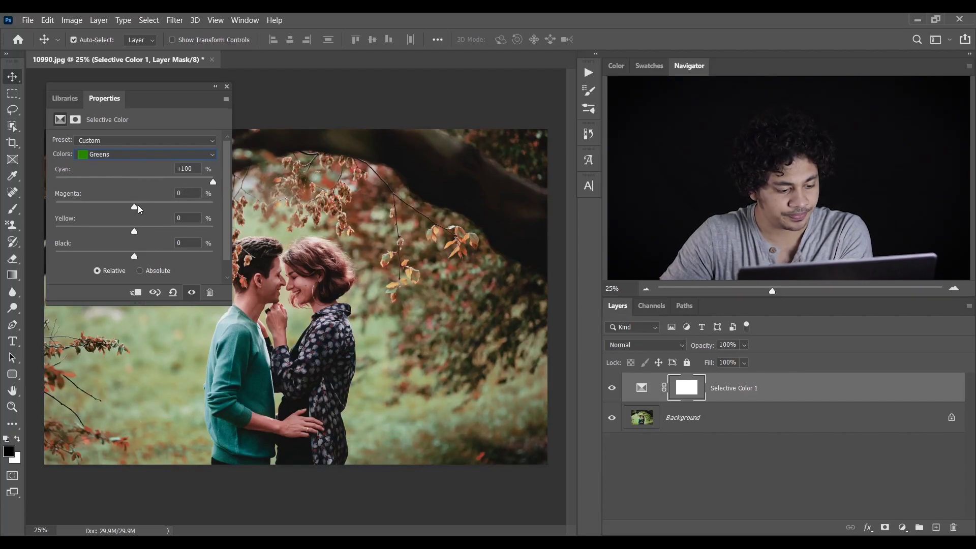
pyautogui.moveTo(138, 205); pyautogui.dragTo(264, 210)
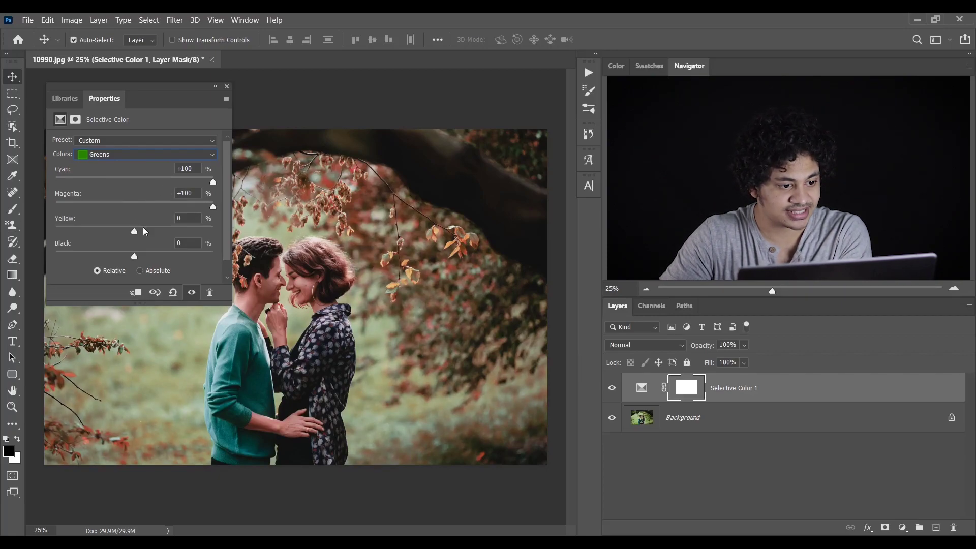
pyautogui.moveTo(144, 228); pyautogui.dragTo(44, 220)
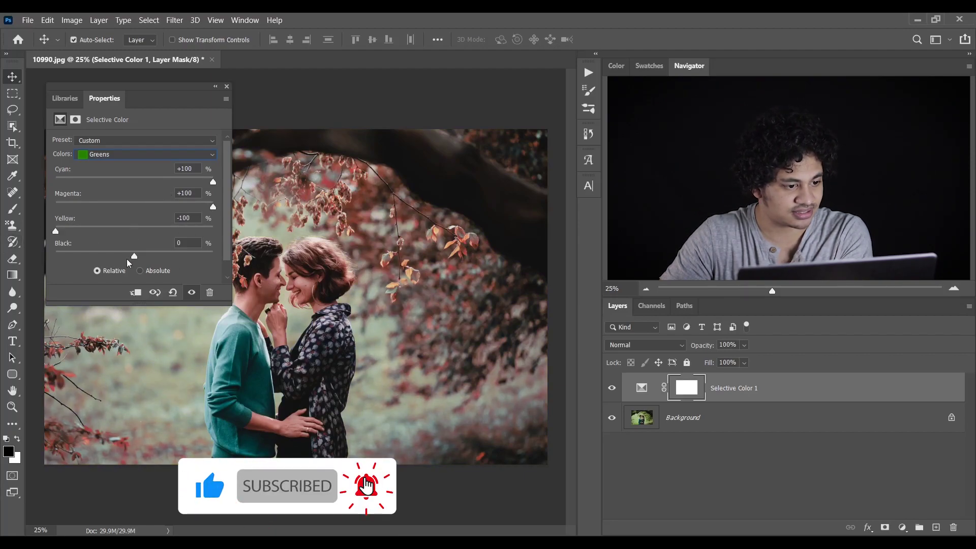
pyautogui.moveTo(134, 257); pyautogui.dragTo(260, 261)
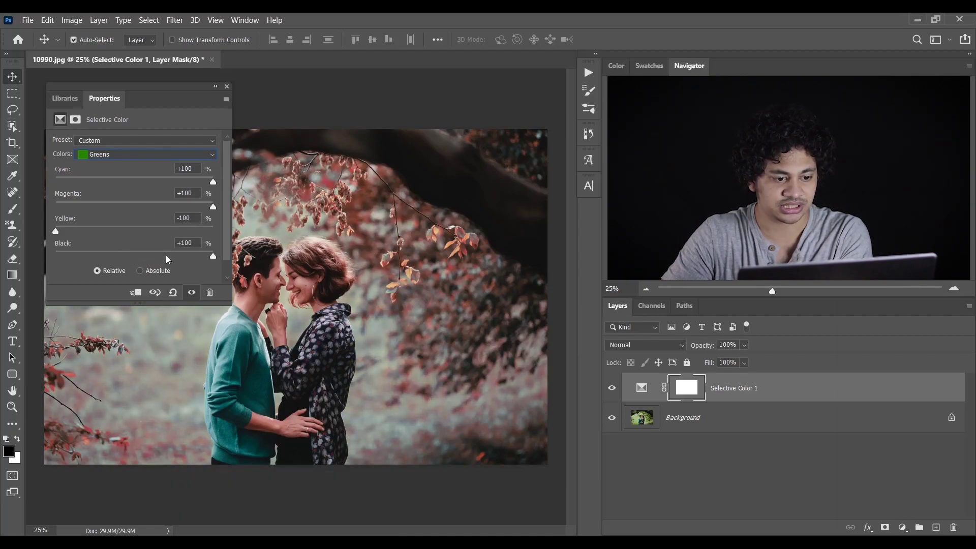
# Step: Close the settings panel and toggle the Selective Color layer off and on to compare
pyautogui.moveTo(124, 90); pyautogui.dragTo(258, 101)
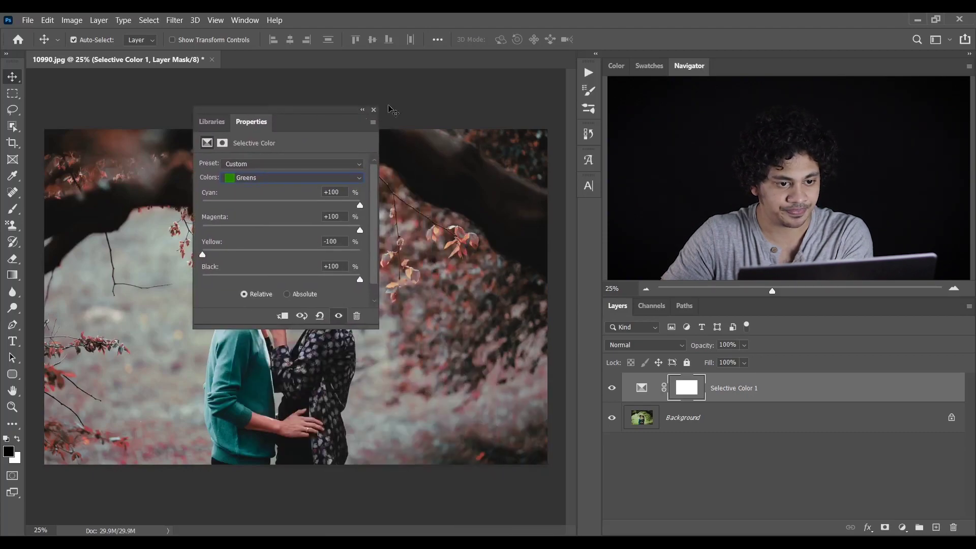
pyautogui.click(374, 108)
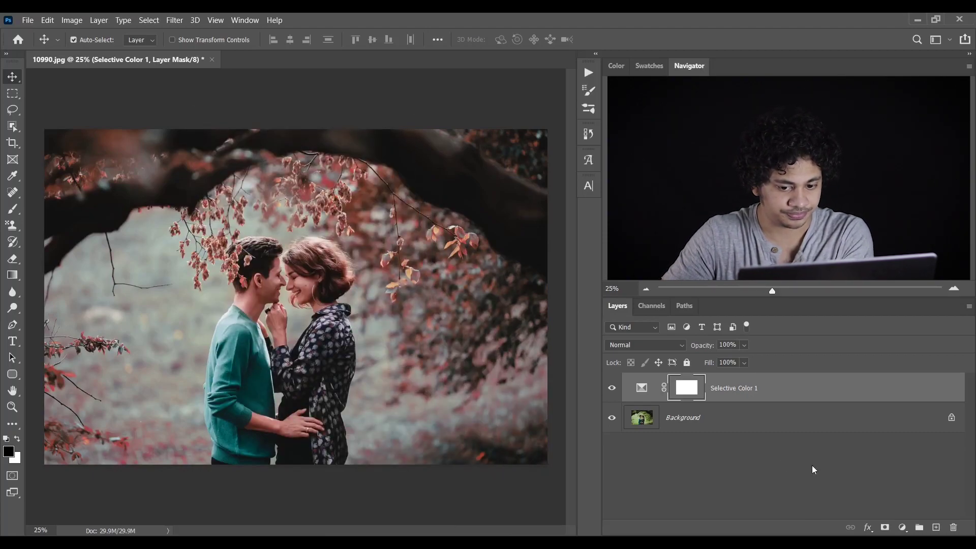
pyautogui.click(608, 388)
pyautogui.click(609, 389)
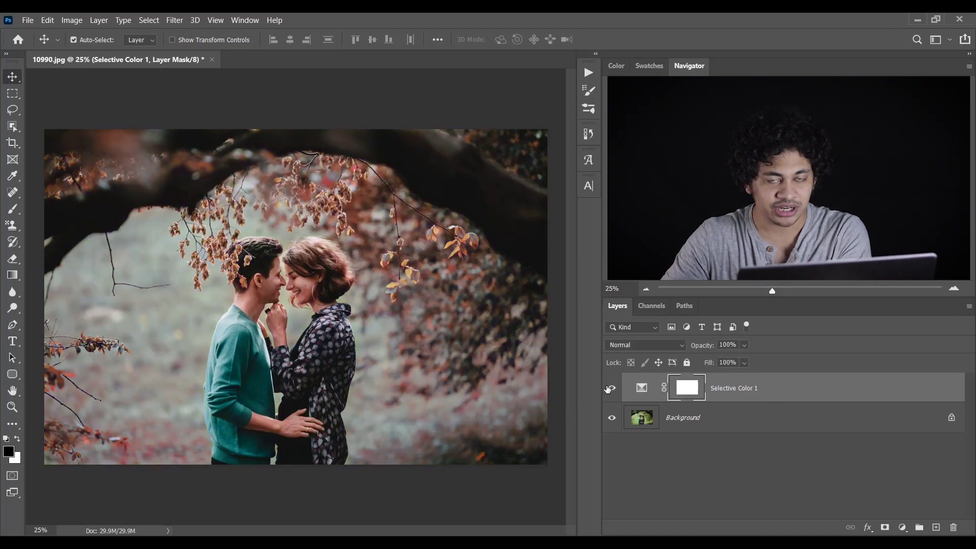
pyautogui.click(755, 390)
pyautogui.click(903, 527)
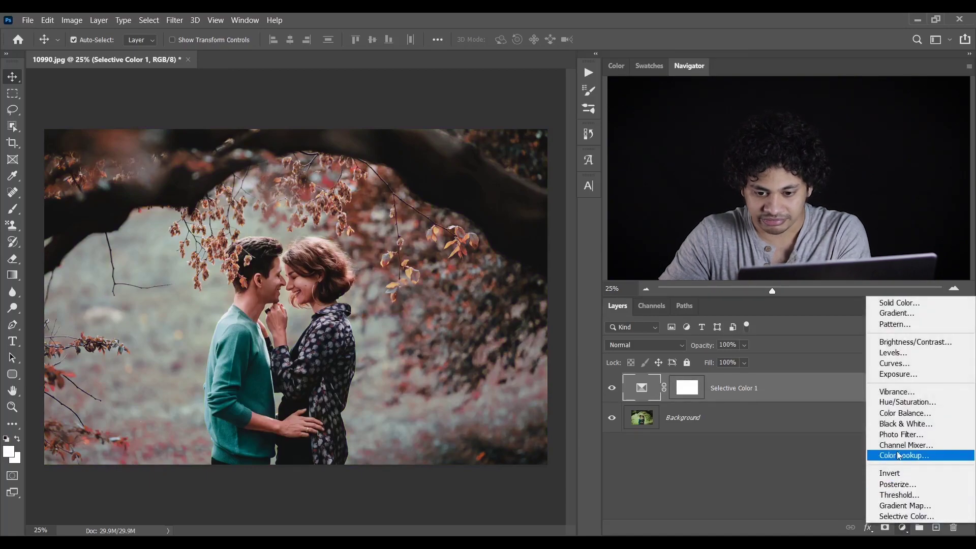
# Step: Add a Curves layer and enlarge its settings panel to show input/output values
pyautogui.click(909, 364)
pyautogui.moveTo(283, 108); pyautogui.dragTo(298, 292)
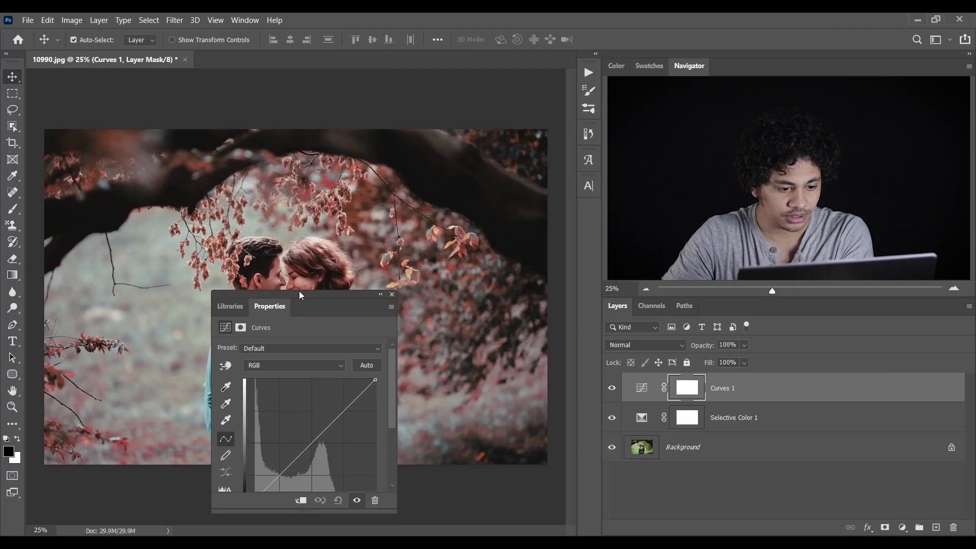
pyautogui.moveTo(390, 370)
pyautogui.mouseDown()
pyautogui.moveTo(388, 395)
pyautogui.moveTo(394, 379)
pyautogui.mouseUp()
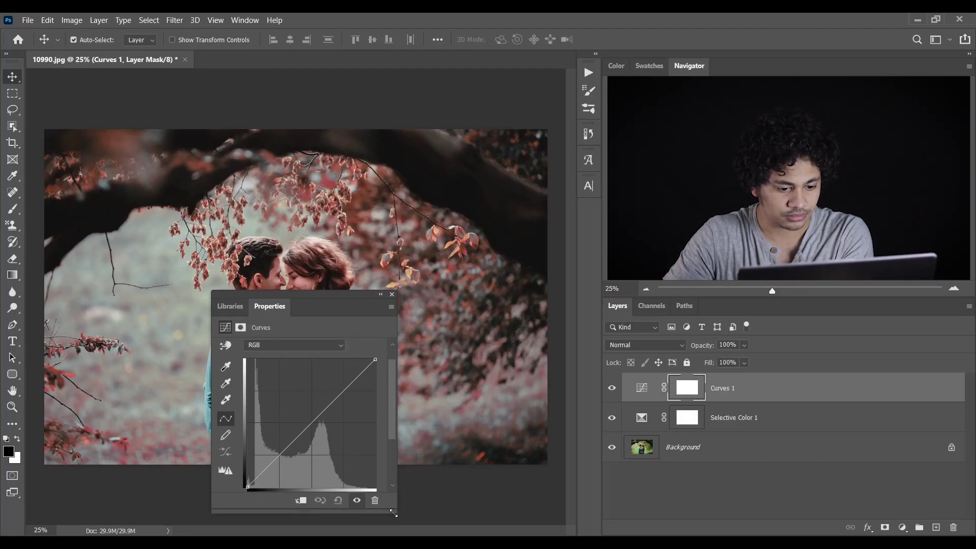
pyautogui.moveTo(394, 512); pyautogui.dragTo(400, 533)
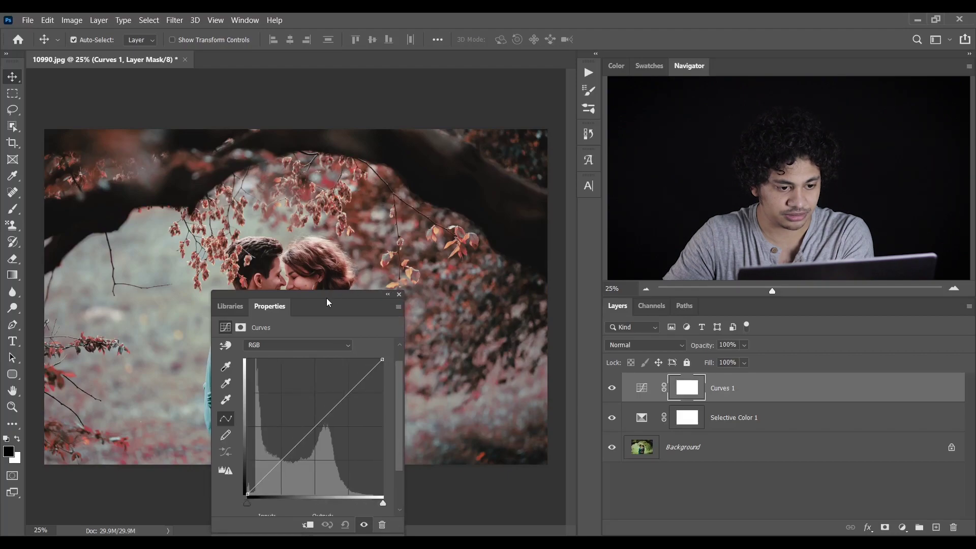
pyautogui.moveTo(326, 299); pyautogui.dragTo(304, 237)
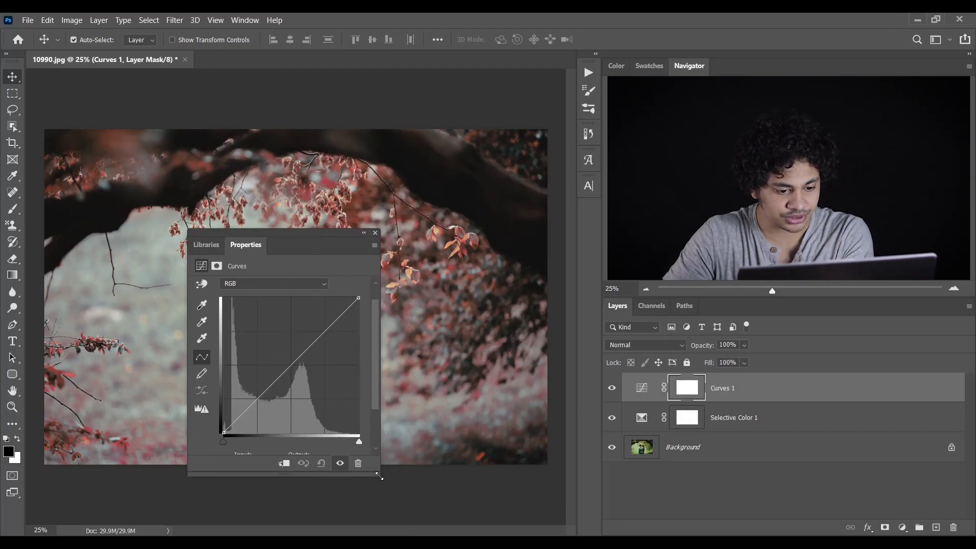
pyautogui.moveTo(380, 476); pyautogui.dragTo(390, 500)
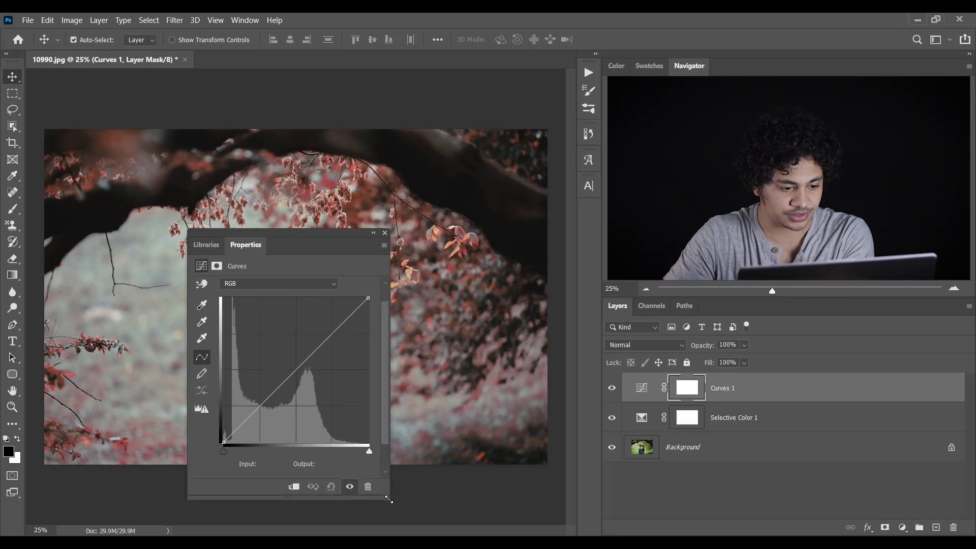
# Step: Move the Red channel's black point to Input 16
pyautogui.click(262, 281)
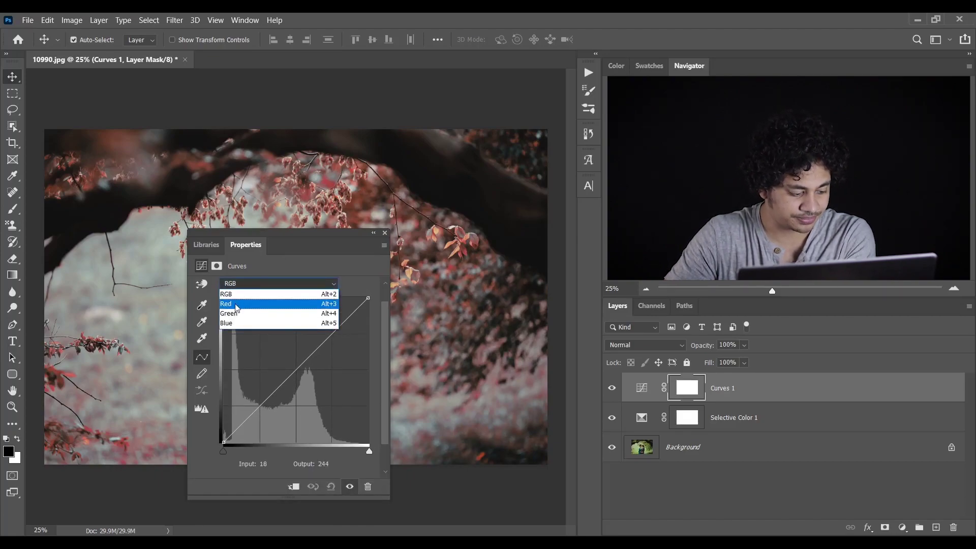
pyautogui.click(237, 305)
pyautogui.click(224, 443)
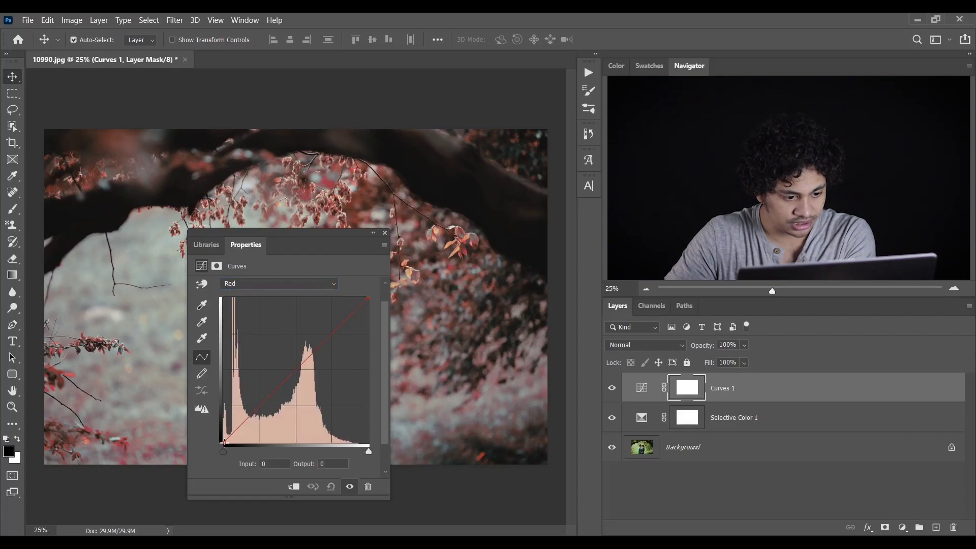
pyautogui.moveTo(225, 441); pyautogui.dragTo(226, 443)
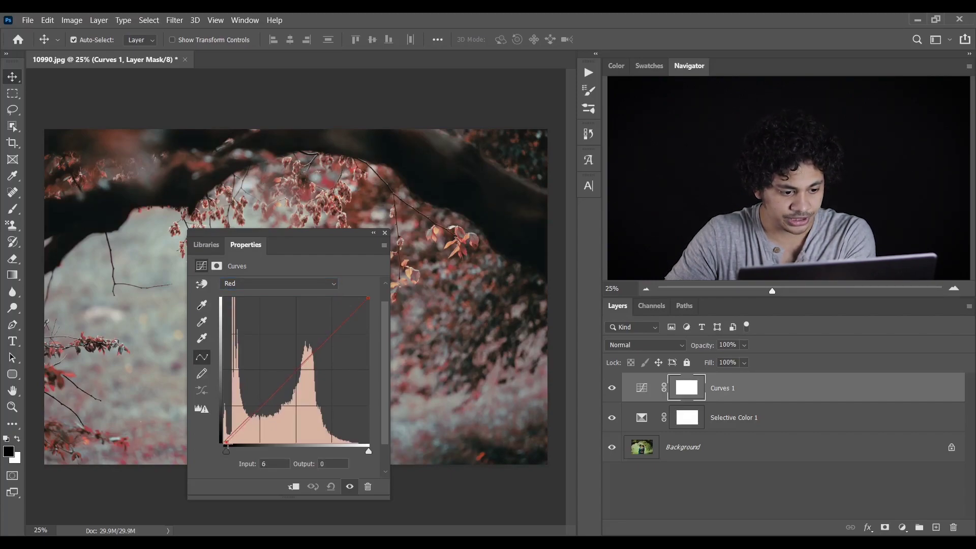
pyautogui.moveTo(227, 443); pyautogui.dragTo(234, 445)
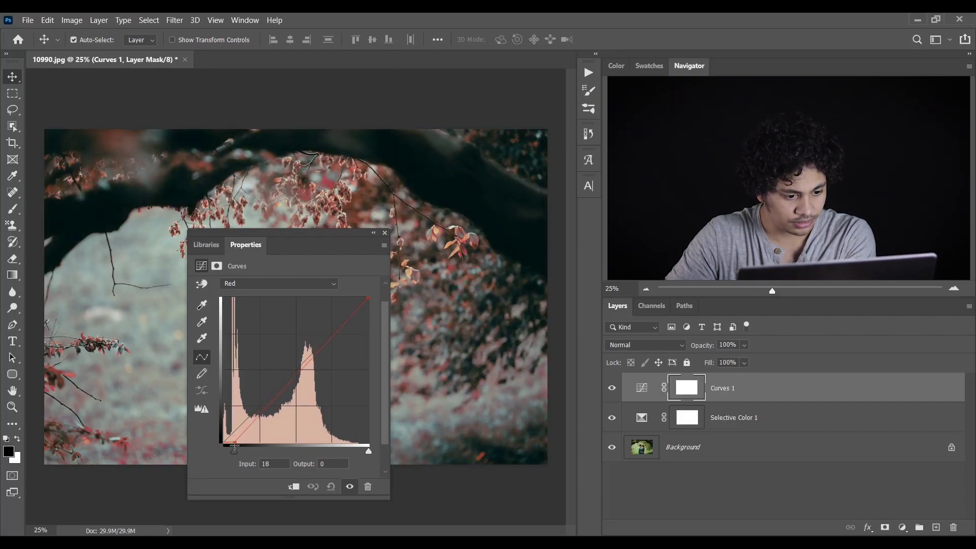
pyautogui.doubleClick(264, 461)
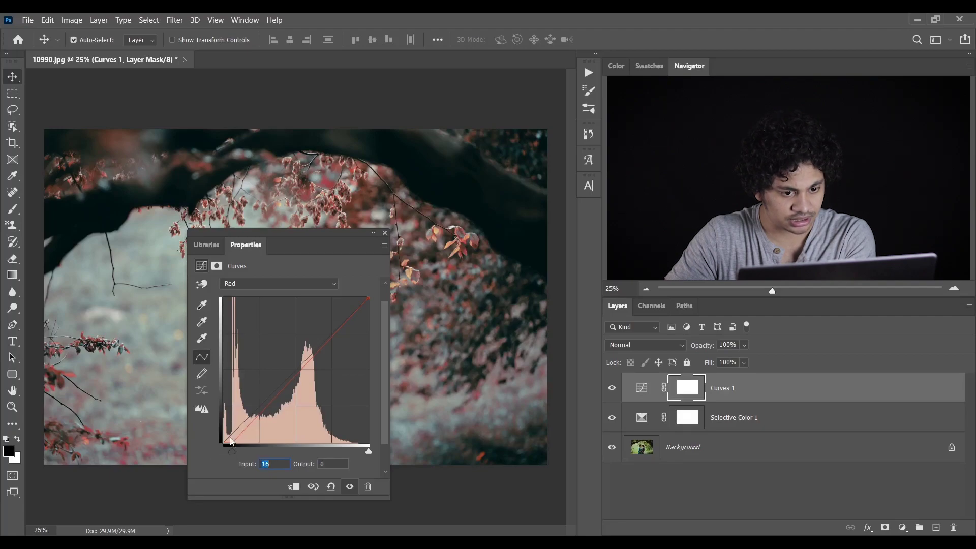
pyautogui.press('Down')
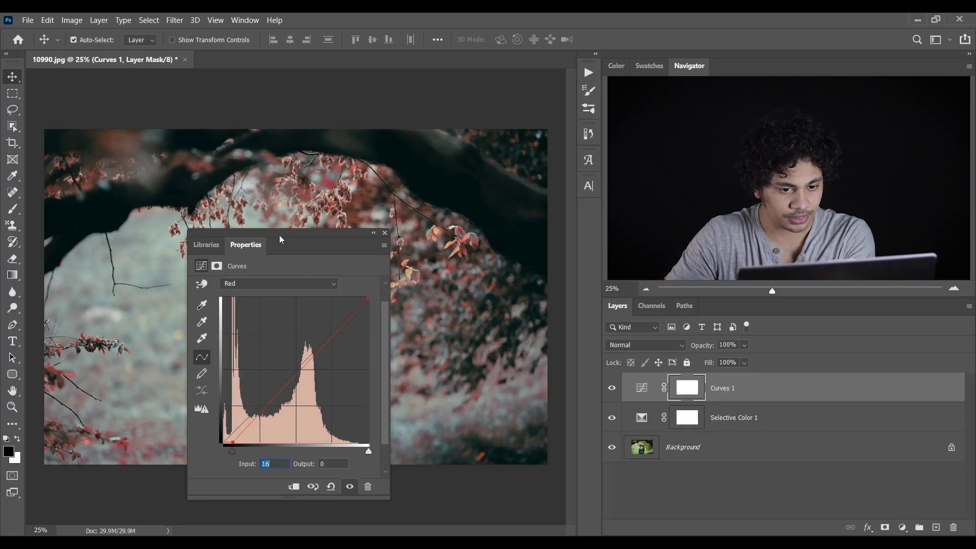
# Step: Lower the red highlights to Output 246, add a midtone point, and compare before/after
pyautogui.moveTo(280, 235); pyautogui.dragTo(478, 252)
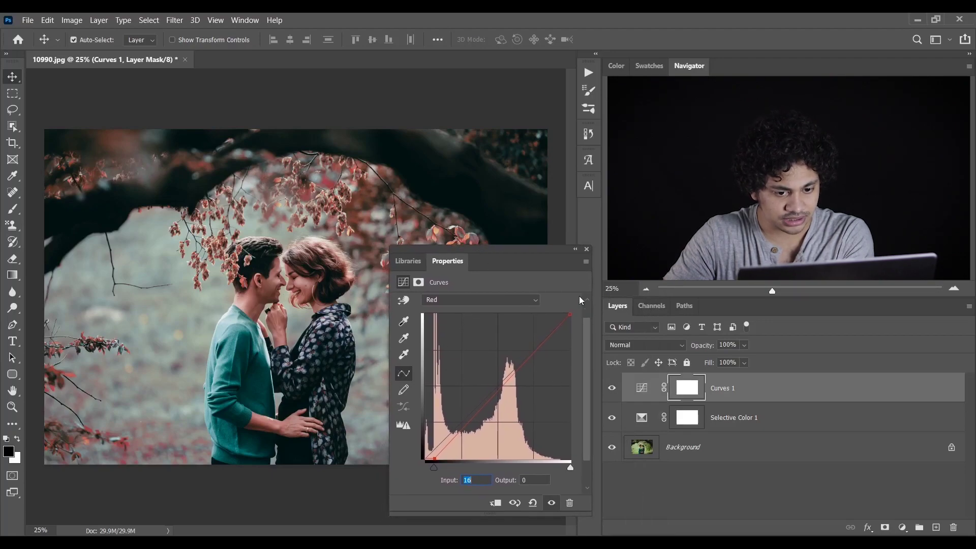
pyautogui.click(571, 313)
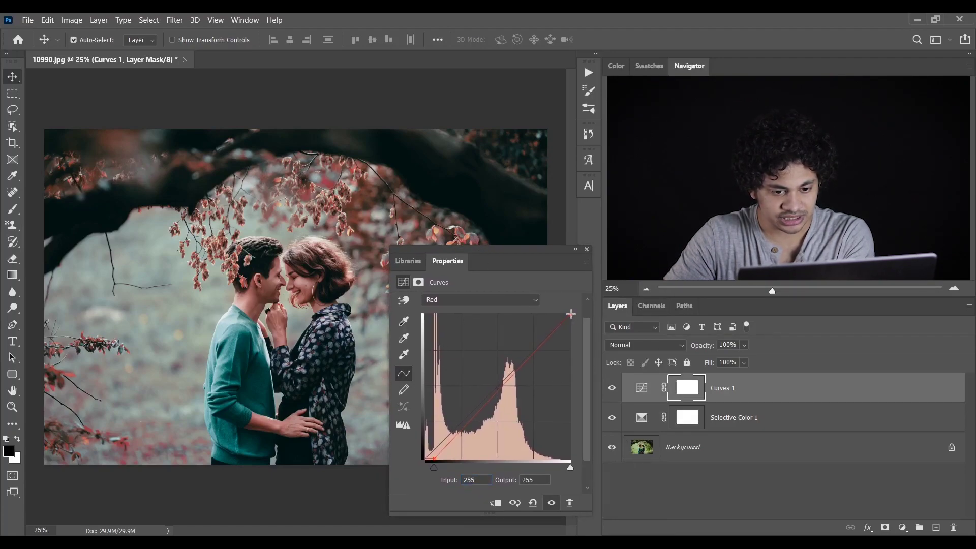
pyautogui.moveTo(571, 313)
pyautogui.mouseDown()
pyautogui.moveTo(575, 325)
pyautogui.moveTo(582, 319)
pyautogui.mouseUp()
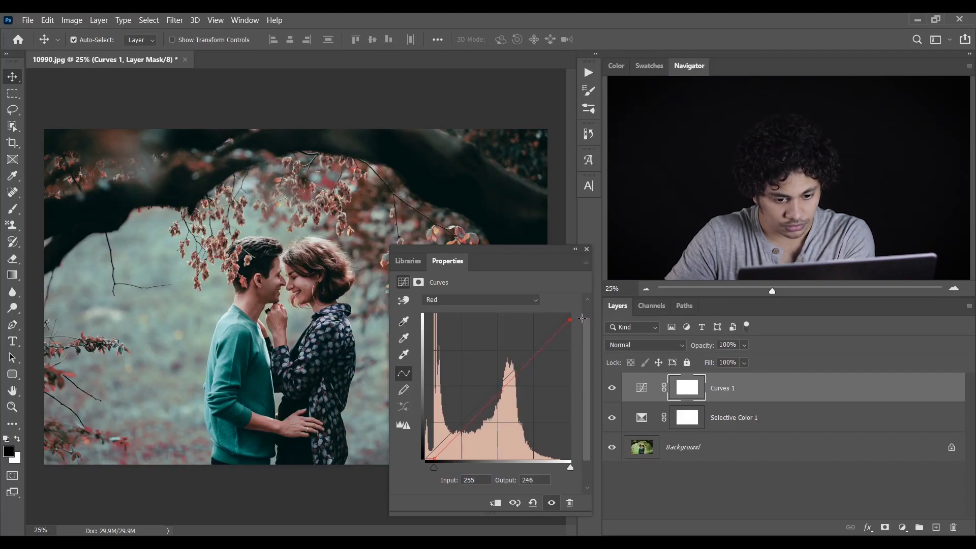
pyautogui.press('Down')
pyautogui.press('Down')
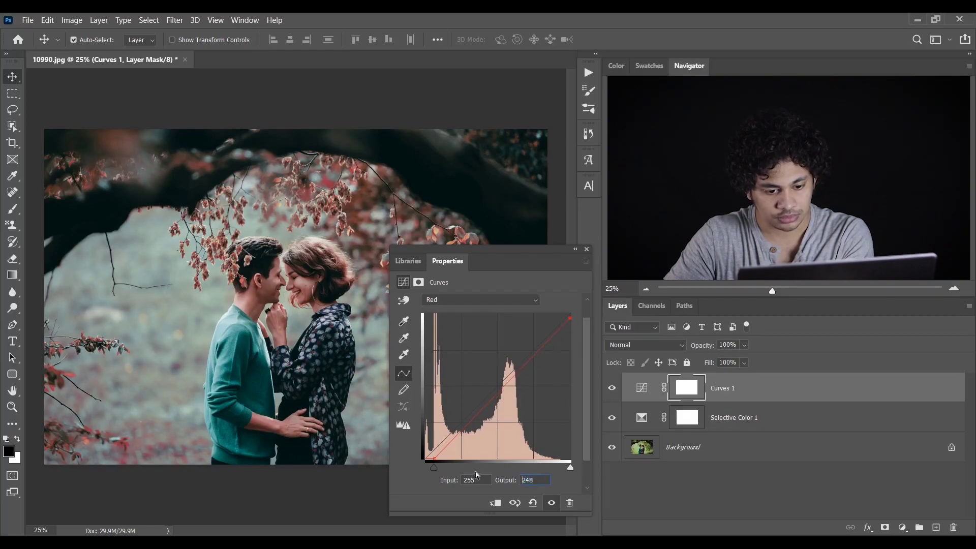
pyautogui.press('Down')
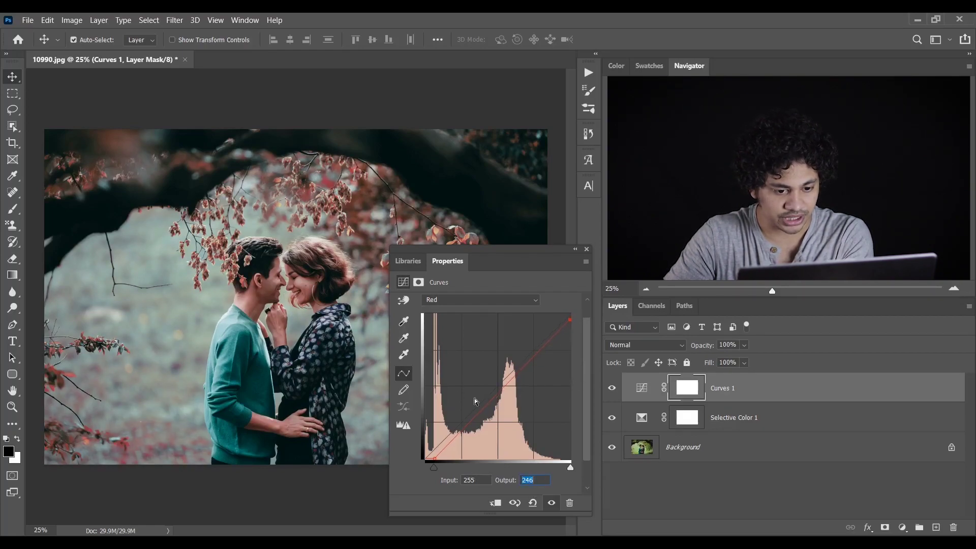
pyautogui.click(498, 391)
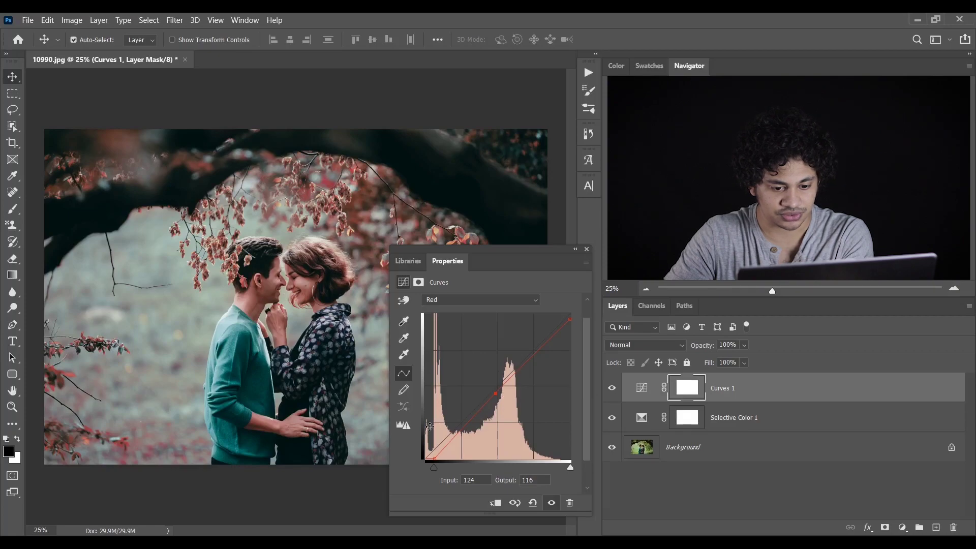
pyautogui.click(552, 504)
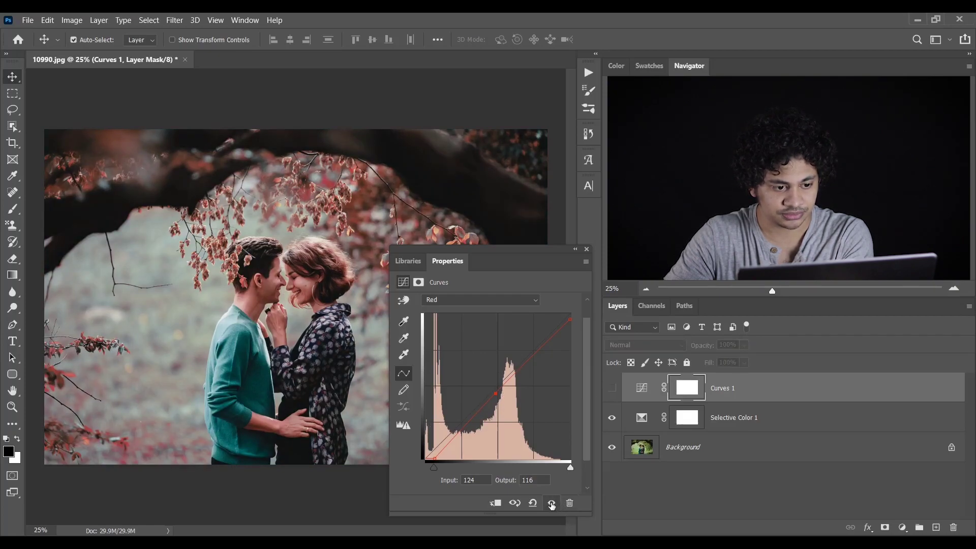
pyautogui.click(552, 504)
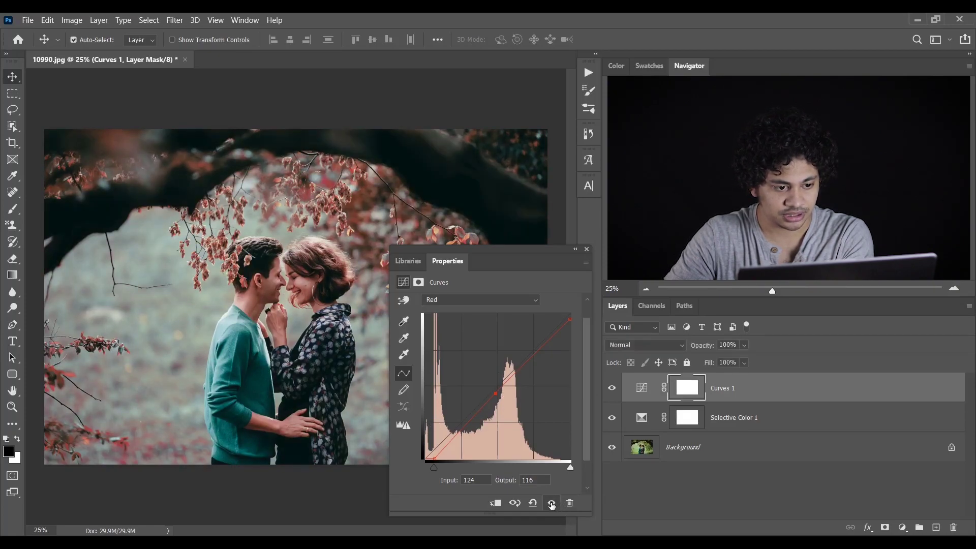
pyautogui.click(453, 301)
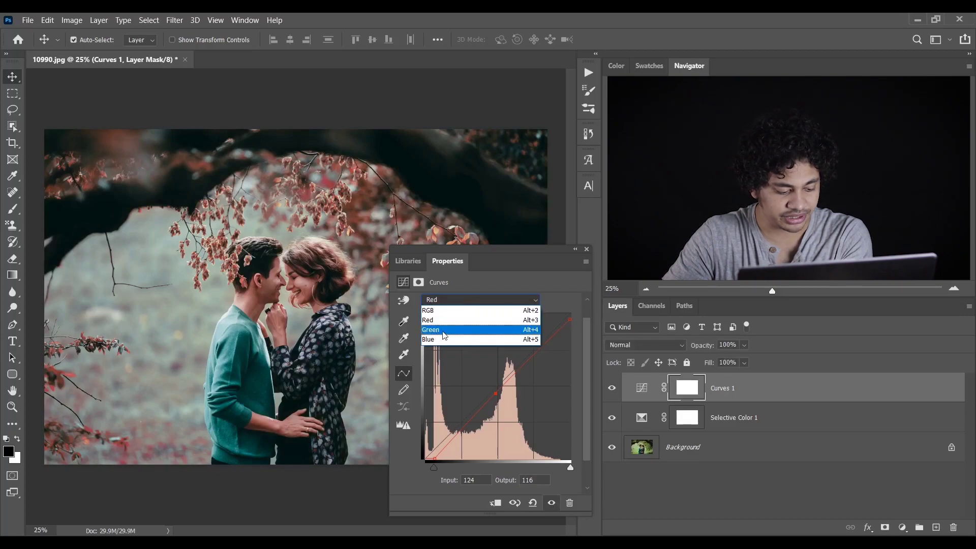
# Step: Pull the Green channel's white point in to Input 248, Output 255
pyautogui.click(443, 330)
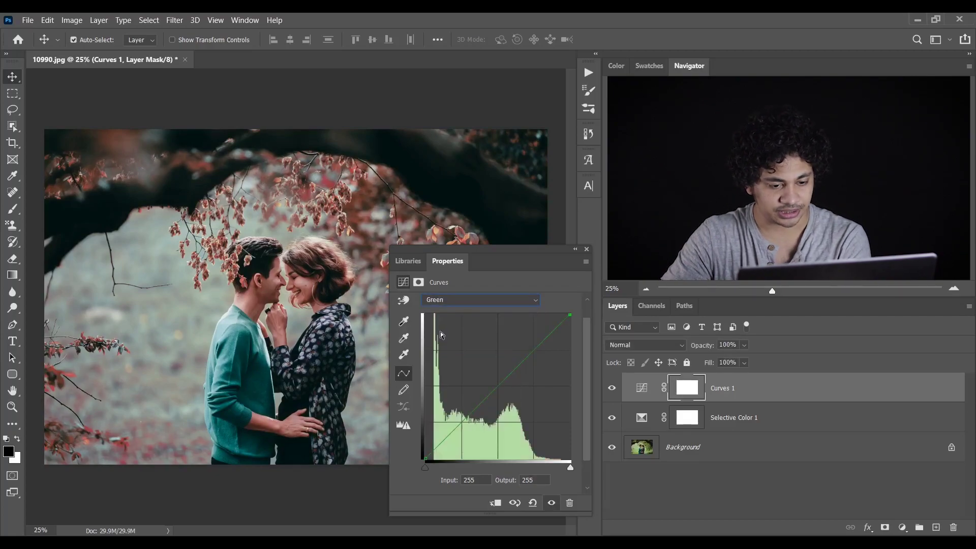
pyautogui.click(425, 458)
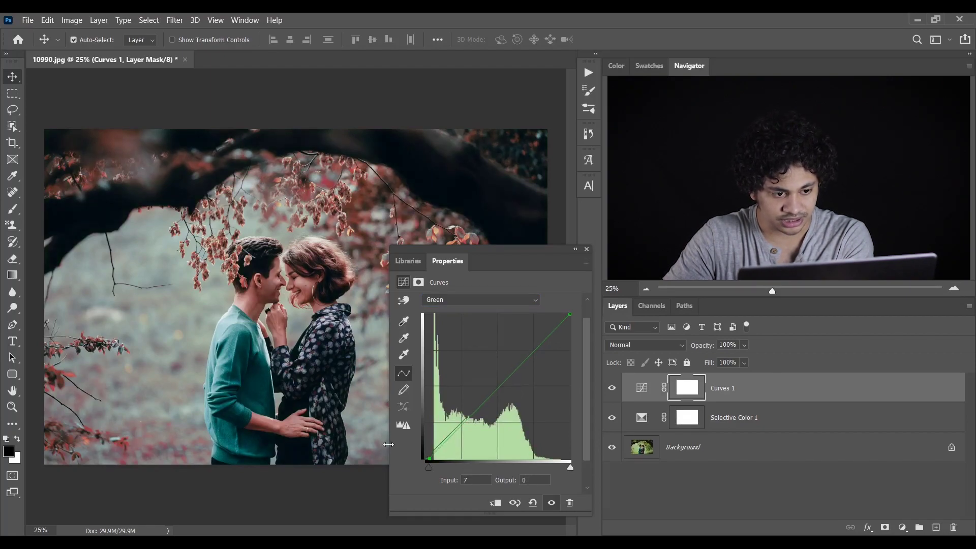
pyautogui.click(571, 315)
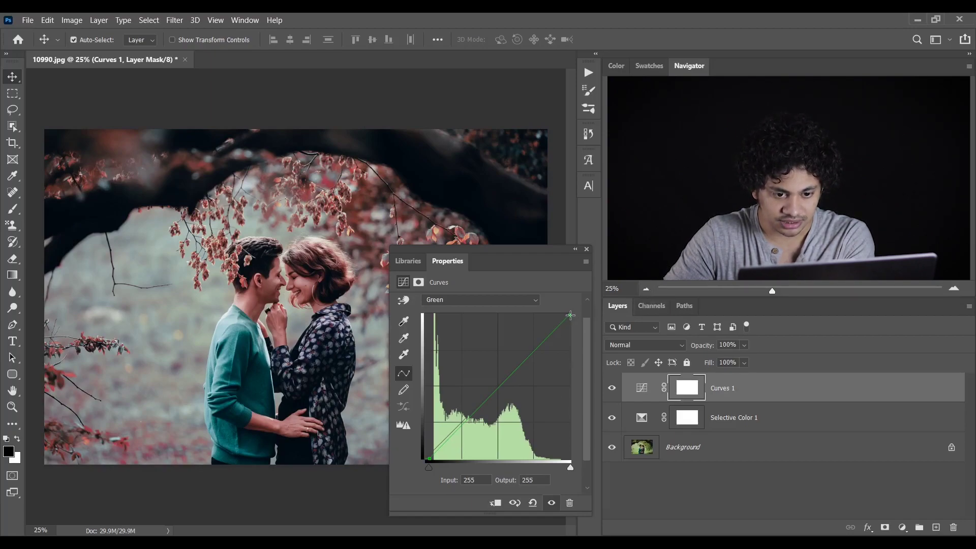
pyautogui.moveTo(570, 311); pyautogui.dragTo(566, 311)
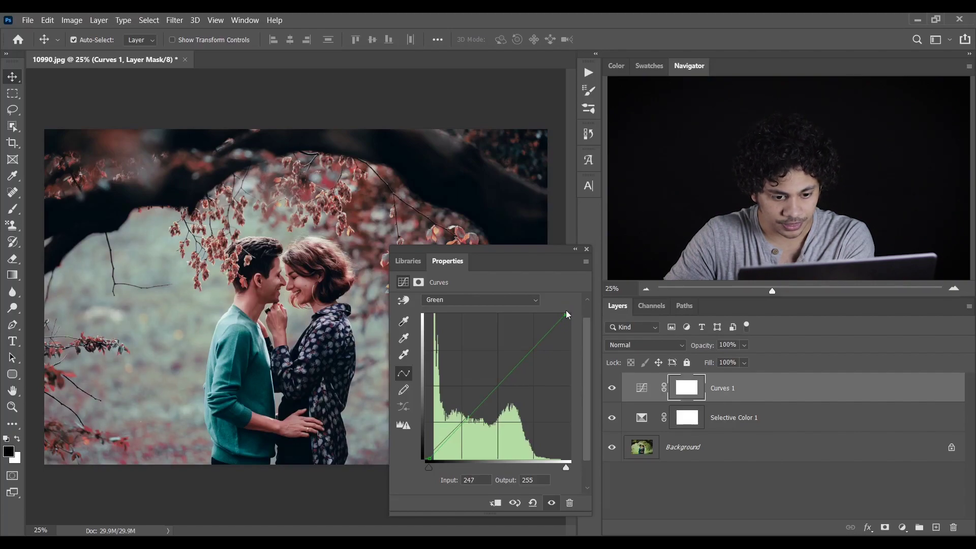
pyautogui.press('Up')
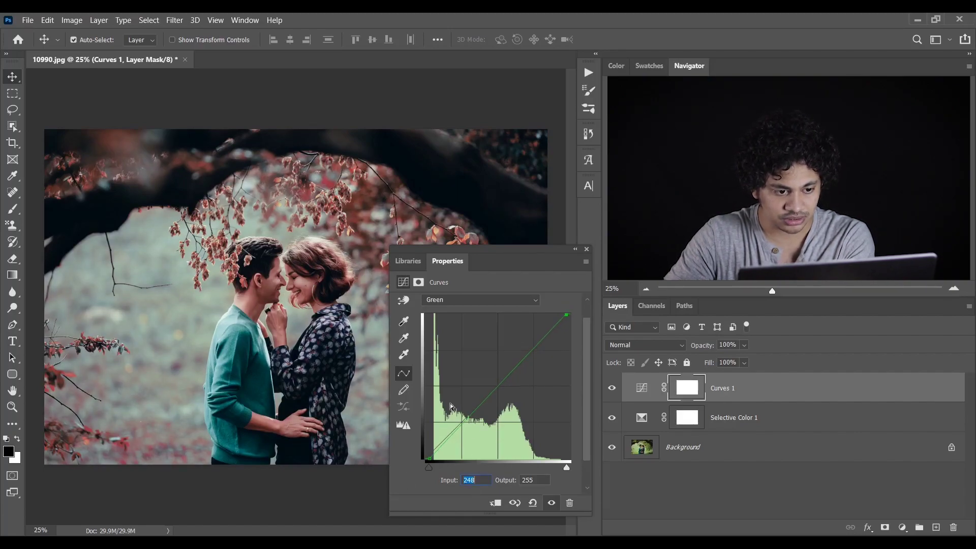
pyautogui.click(482, 299)
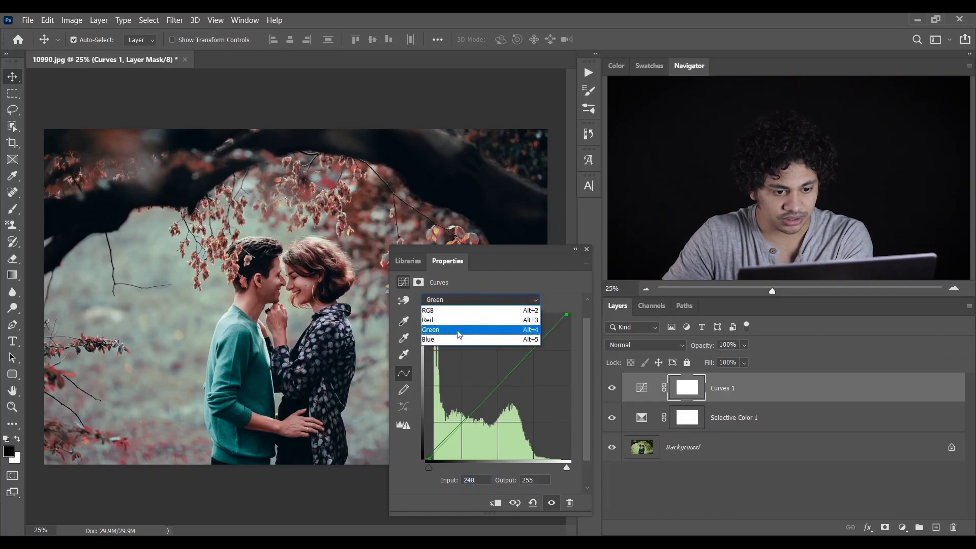
# Step: Set the Blue channel's black point to Input 20
pyautogui.click(453, 340)
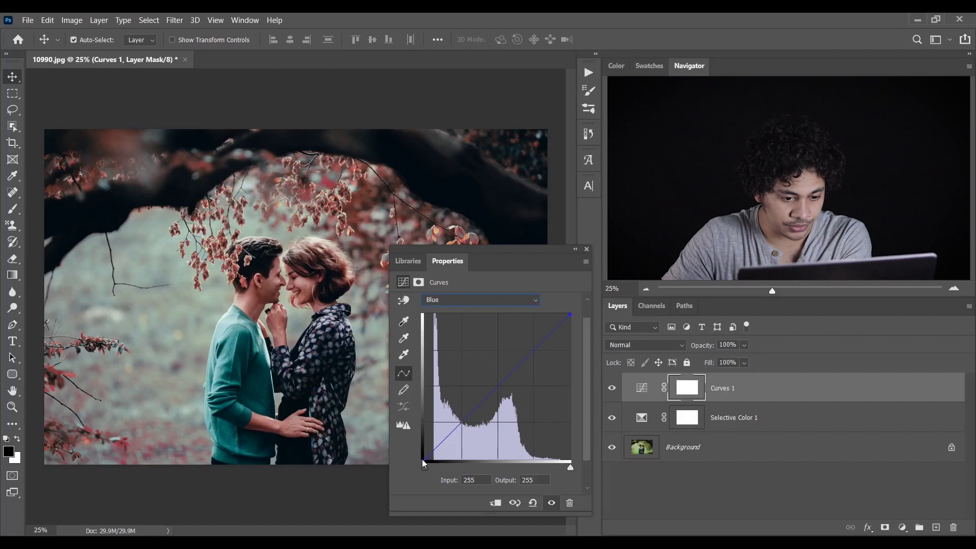
pyautogui.moveTo(425, 458); pyautogui.dragTo(435, 465)
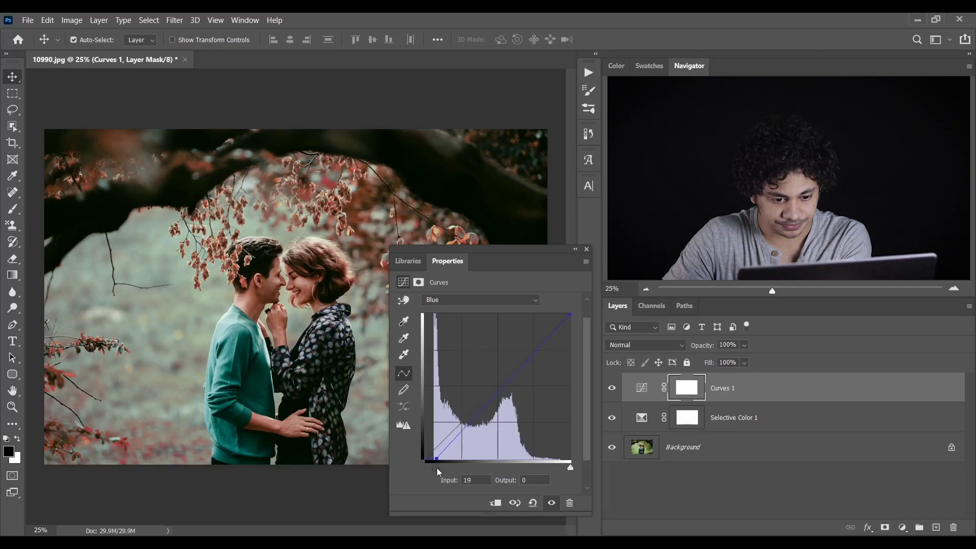
pyautogui.doubleClick(470, 480)
pyautogui.write('20')
pyautogui.press('Return')
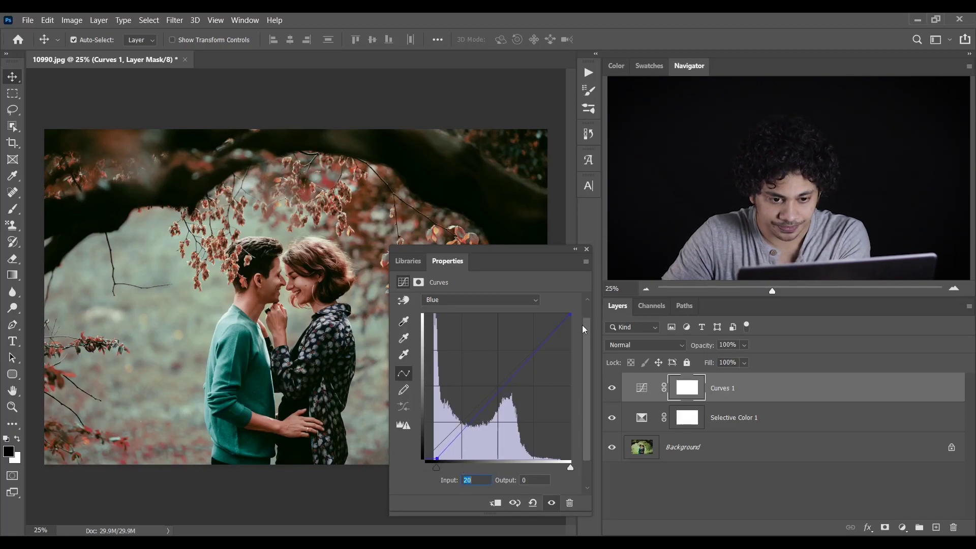
# Step: Lower the blue white point to Output 244, compare before/after, and close the settings
pyautogui.moveTo(571, 315)
pyautogui.mouseDown()
pyautogui.moveTo(577, 330)
pyautogui.moveTo(580, 321)
pyautogui.mouseUp()
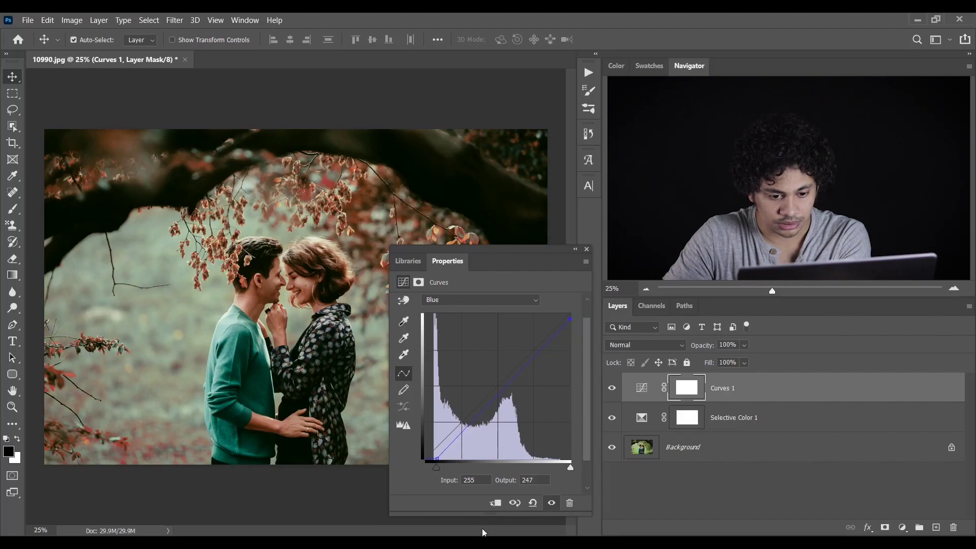
pyautogui.doubleClick(537, 481)
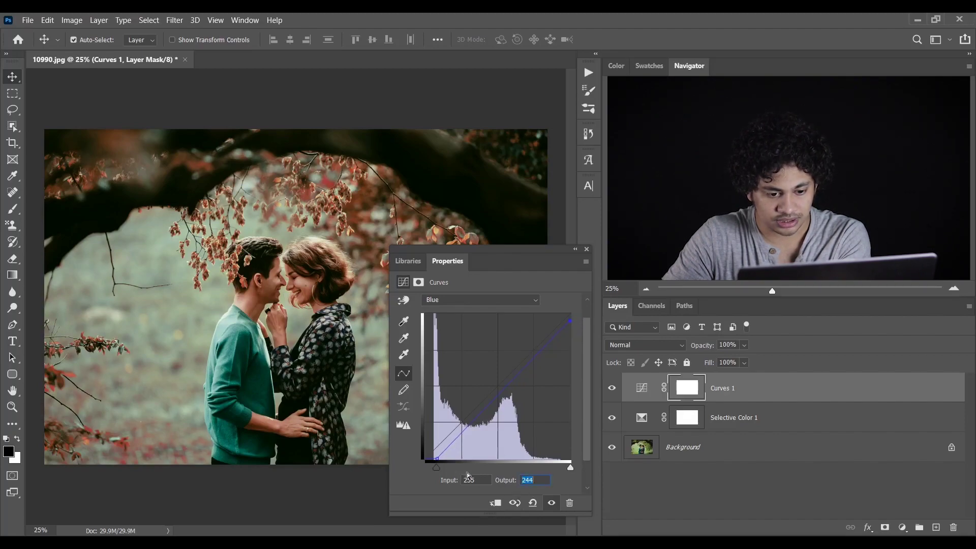
pyautogui.press('Down')
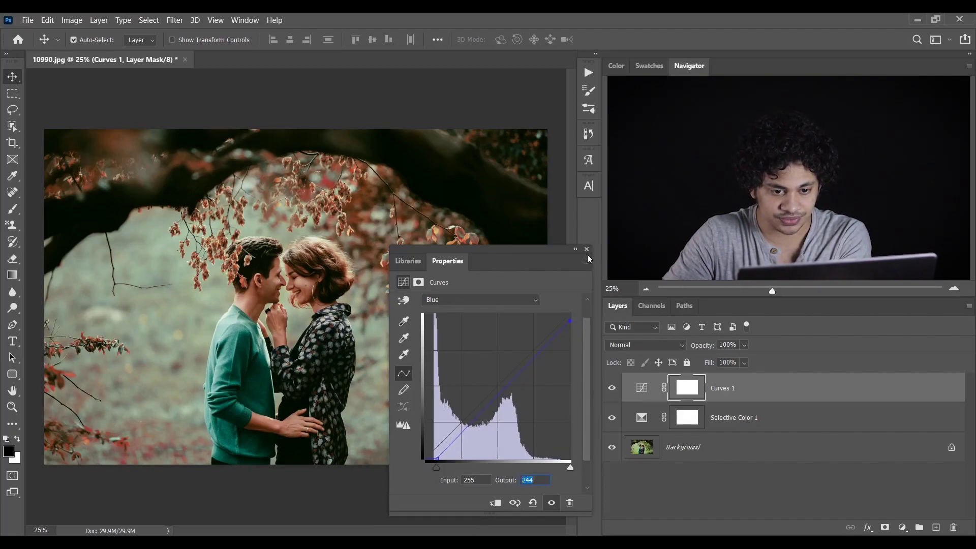
pyautogui.click(612, 389)
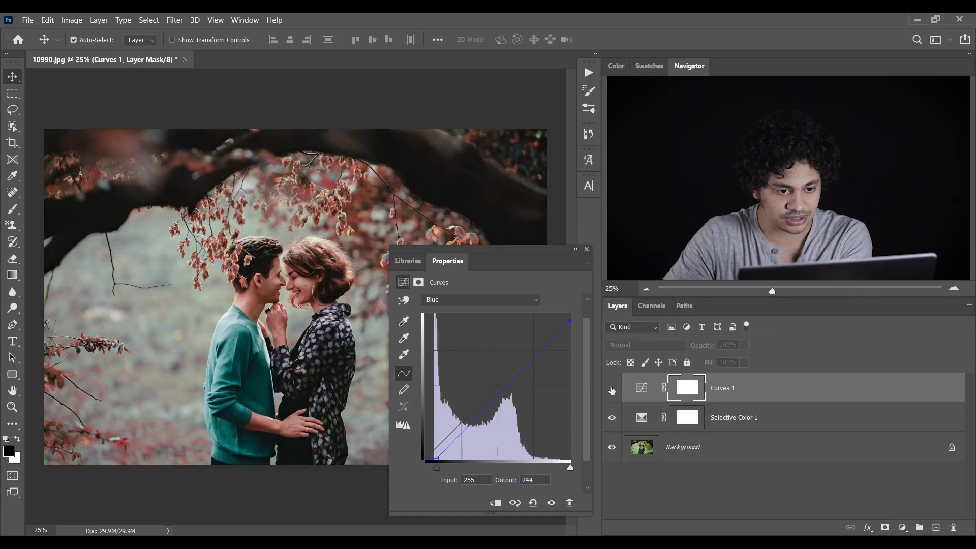
pyautogui.click(612, 389)
pyautogui.click(587, 249)
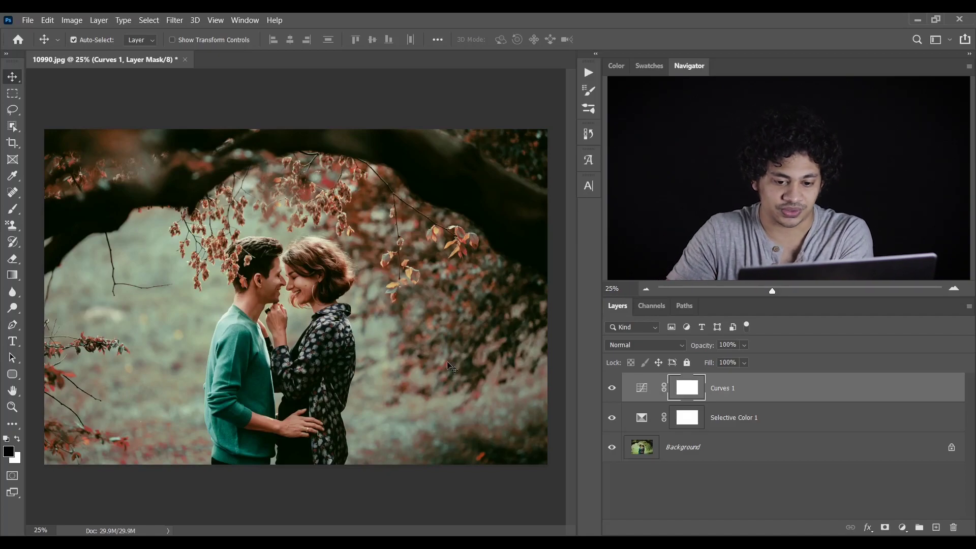
pyautogui.click(642, 388)
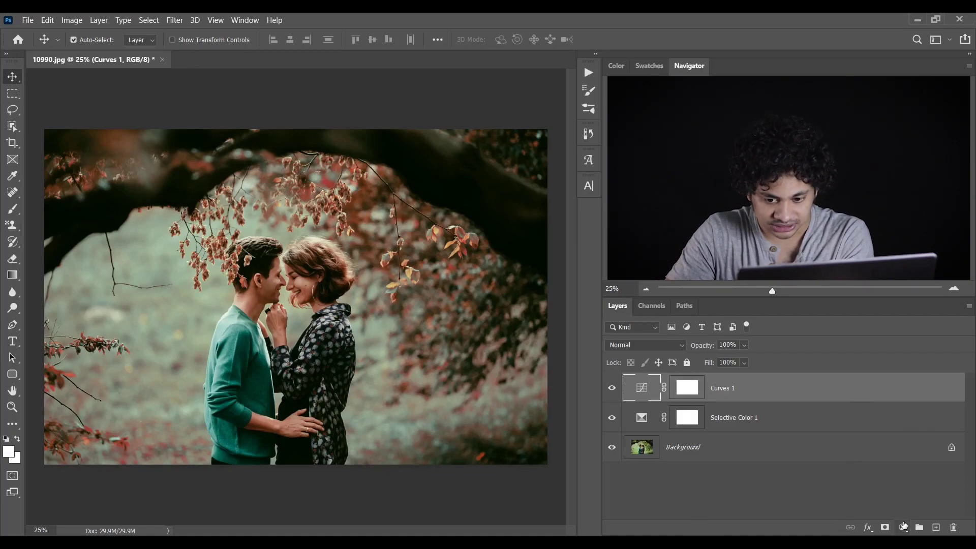
# Step: Add a Color Balance layer with Shadows at Cyan/Red -5, Magenta/Green +5, Yellow/Blue -9
pyautogui.click(904, 526)
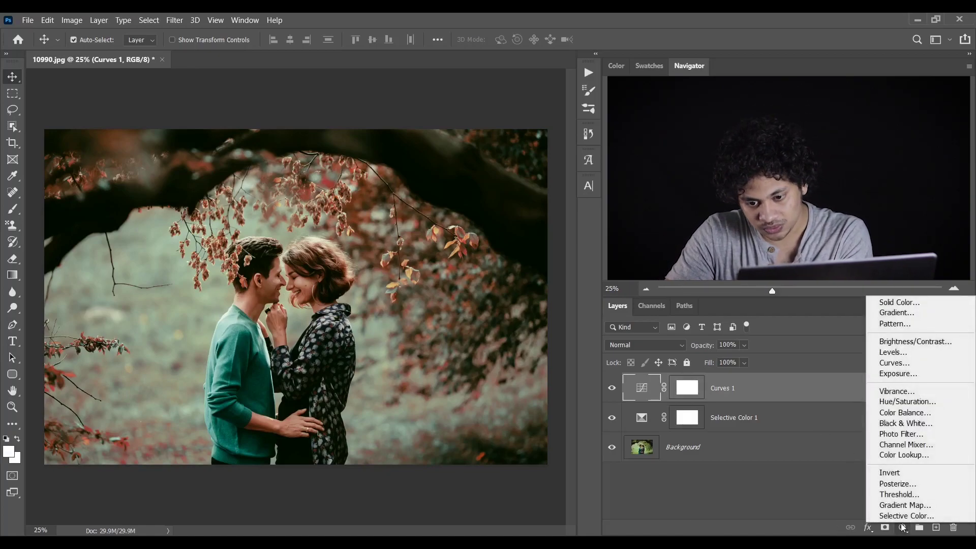
pyautogui.click(906, 412)
pyautogui.moveTo(505, 251); pyautogui.dragTo(463, 226)
pyautogui.click(424, 283)
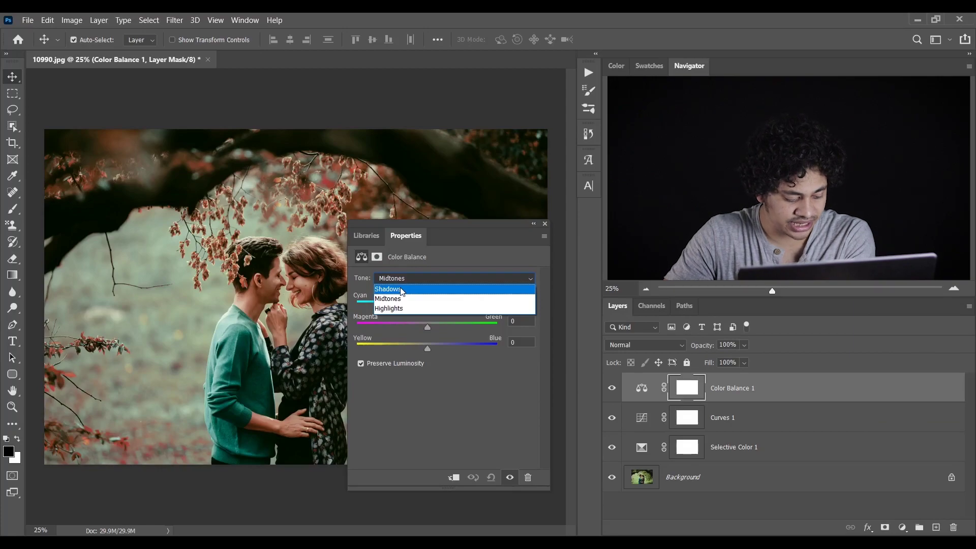
pyautogui.click(401, 290)
pyautogui.moveTo(428, 306)
pyautogui.mouseDown()
pyautogui.moveTo(381, 310)
pyautogui.moveTo(465, 311)
pyautogui.moveTo(407, 311)
pyautogui.moveTo(425, 304)
pyautogui.mouseUp()
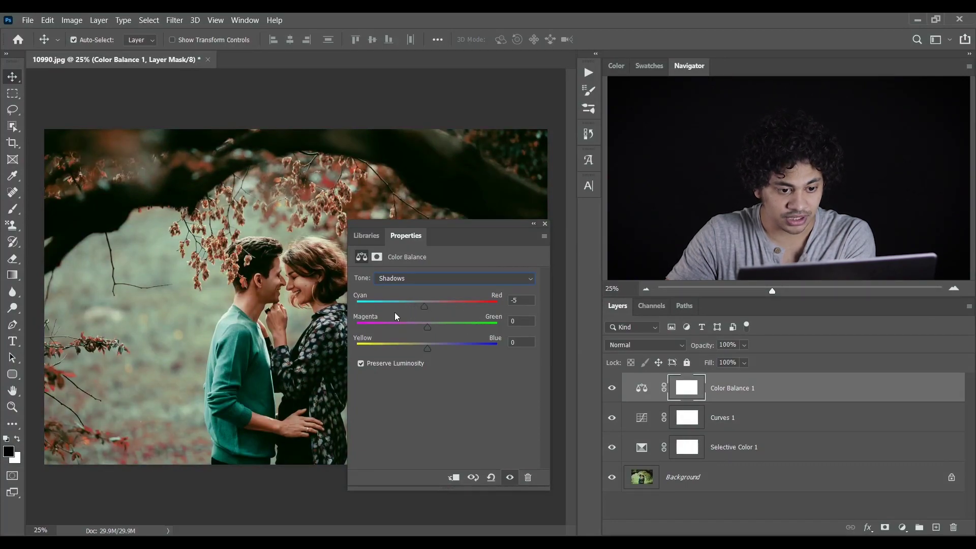
pyautogui.moveTo(429, 326); pyautogui.dragTo(431, 326)
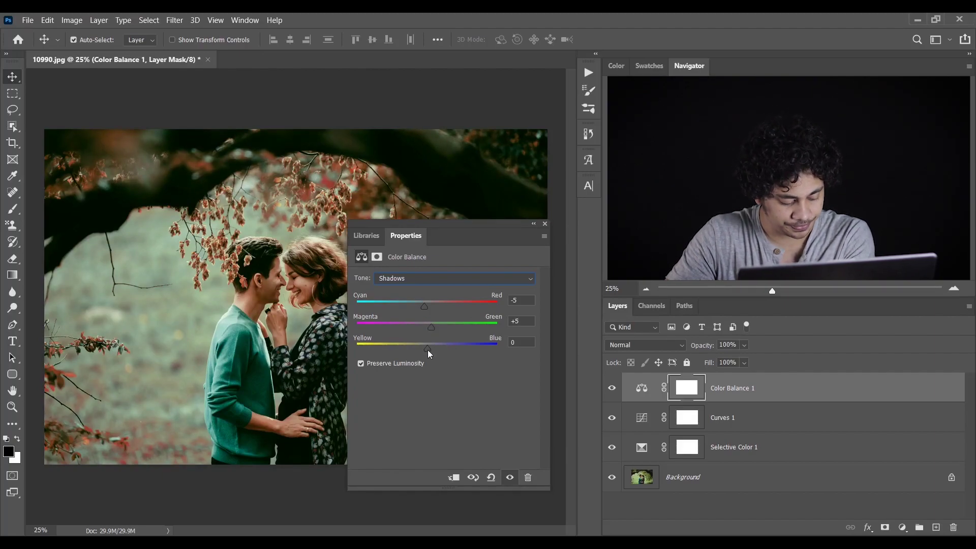
pyautogui.moveTo(423, 353); pyautogui.dragTo(422, 353)
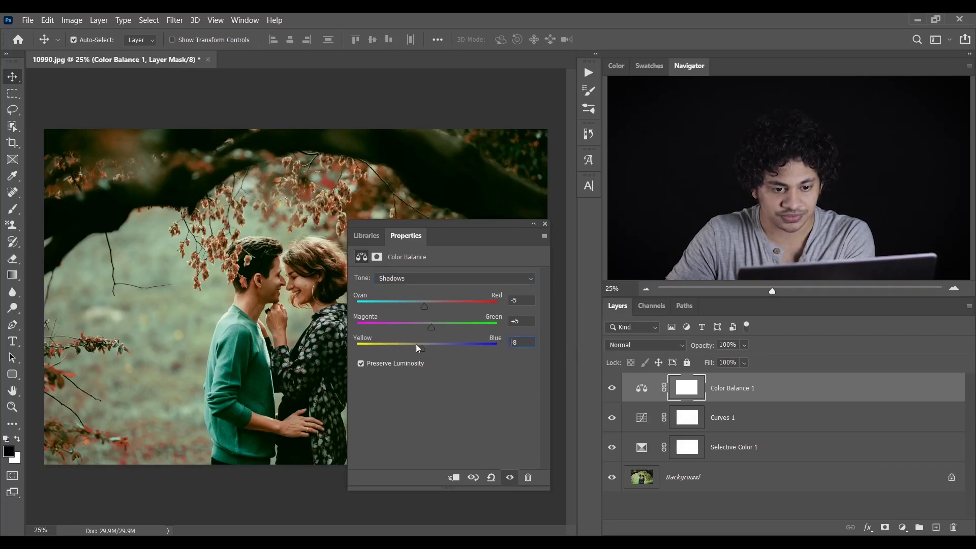
pyautogui.click(510, 344)
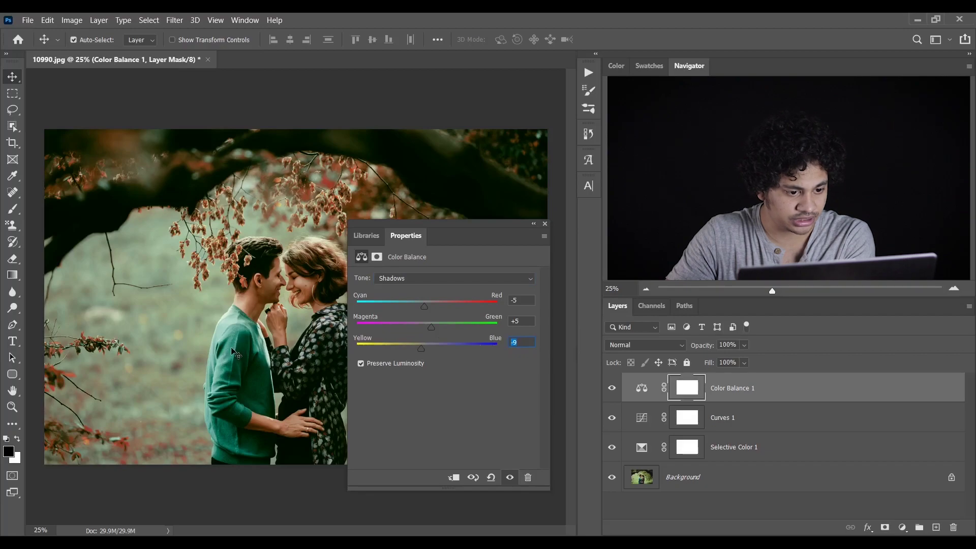
# Step: Set Color Balance Midtones to -5, +5, -8, compare on/off, and close the panel
pyautogui.click(402, 279)
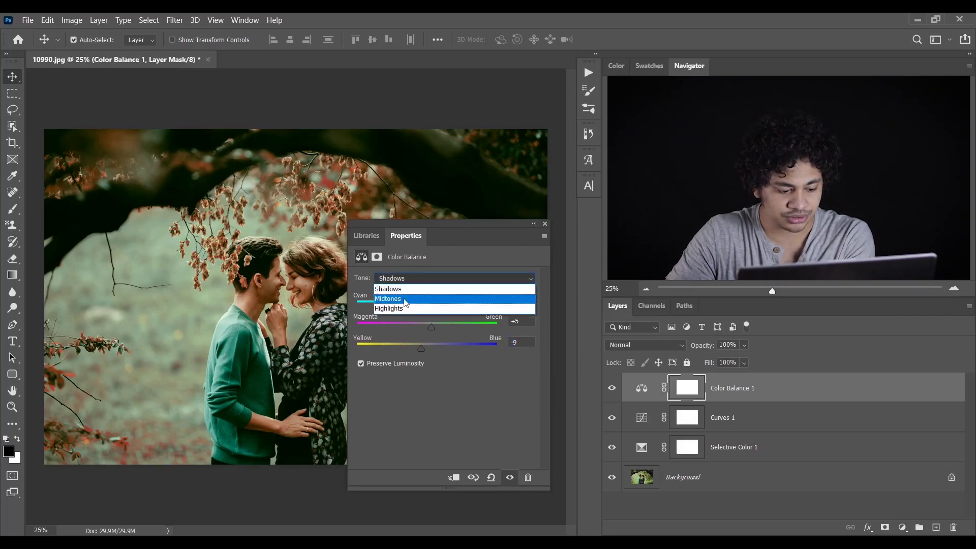
pyautogui.click(406, 300)
pyautogui.moveTo(429, 305)
pyautogui.mouseDown()
pyautogui.moveTo(411, 306)
pyautogui.moveTo(450, 314)
pyautogui.moveTo(417, 313)
pyautogui.moveTo(423, 305)
pyautogui.mouseUp()
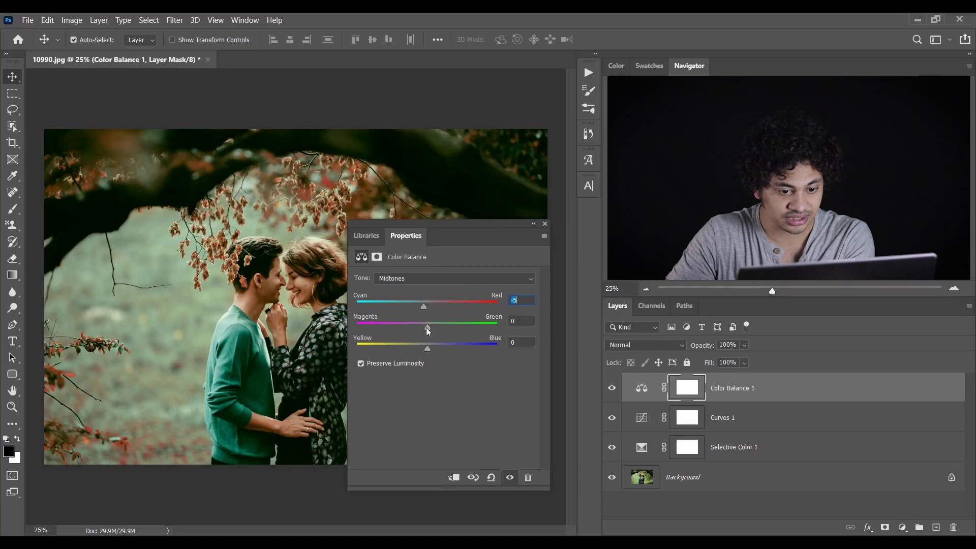
pyautogui.click(427, 328)
pyautogui.moveTo(428, 328); pyautogui.dragTo(434, 328)
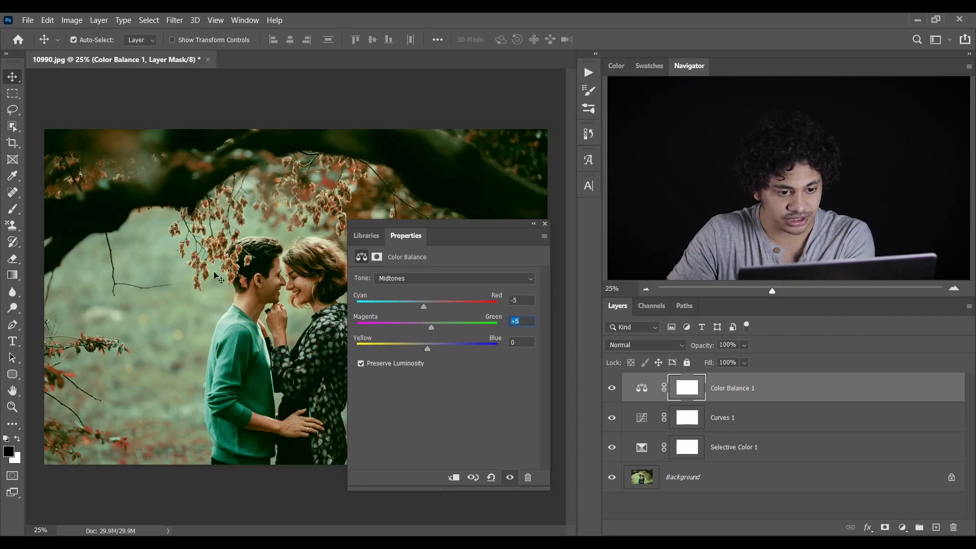
pyautogui.moveTo(428, 349)
pyautogui.mouseDown()
pyautogui.moveTo(408, 351)
pyautogui.moveTo(422, 349)
pyautogui.mouseUp()
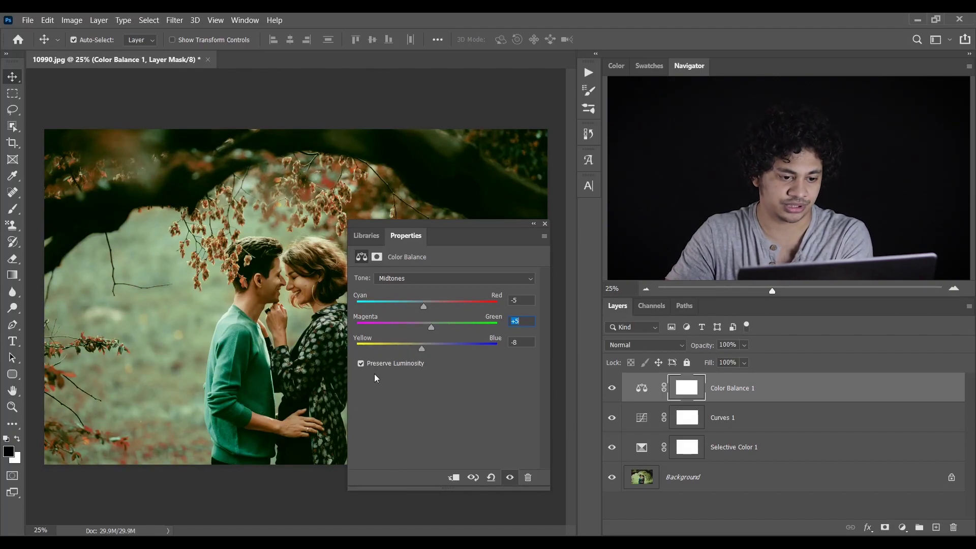
pyautogui.click(510, 479)
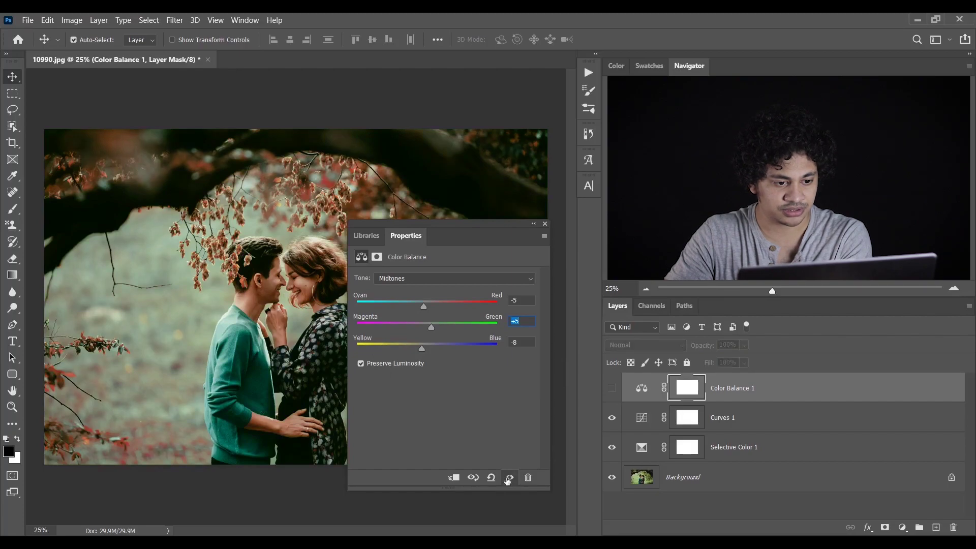
pyautogui.click(508, 480)
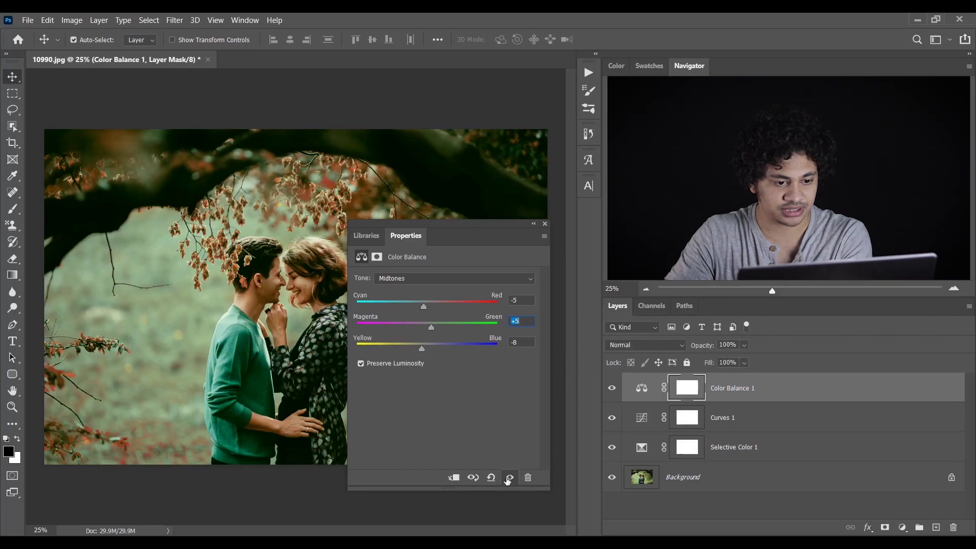
pyautogui.click(545, 223)
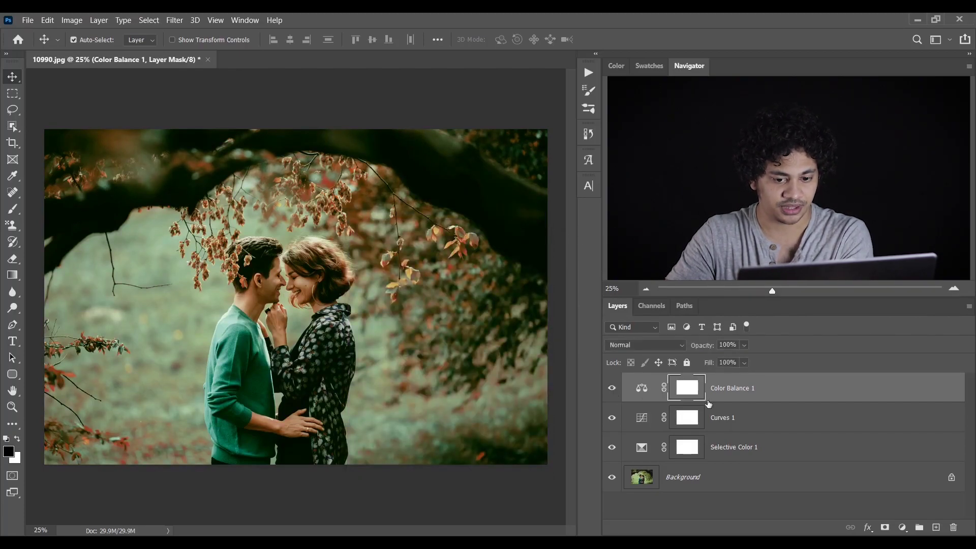
# Step: Add a Gradient Fill layer using the grey-to-transparent gradient preset
pyautogui.hotkey('ctrl', '2')
pyautogui.click(904, 526)
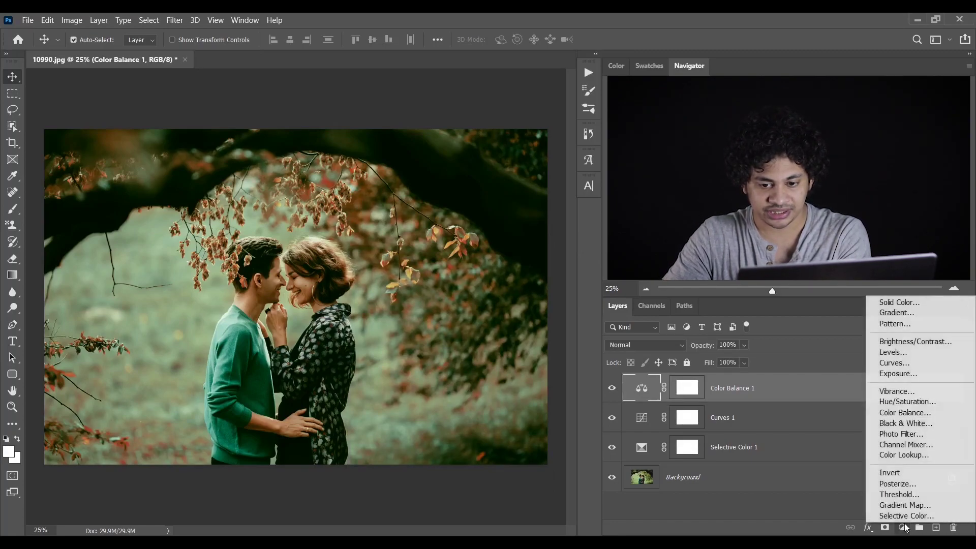
pyautogui.click(898, 313)
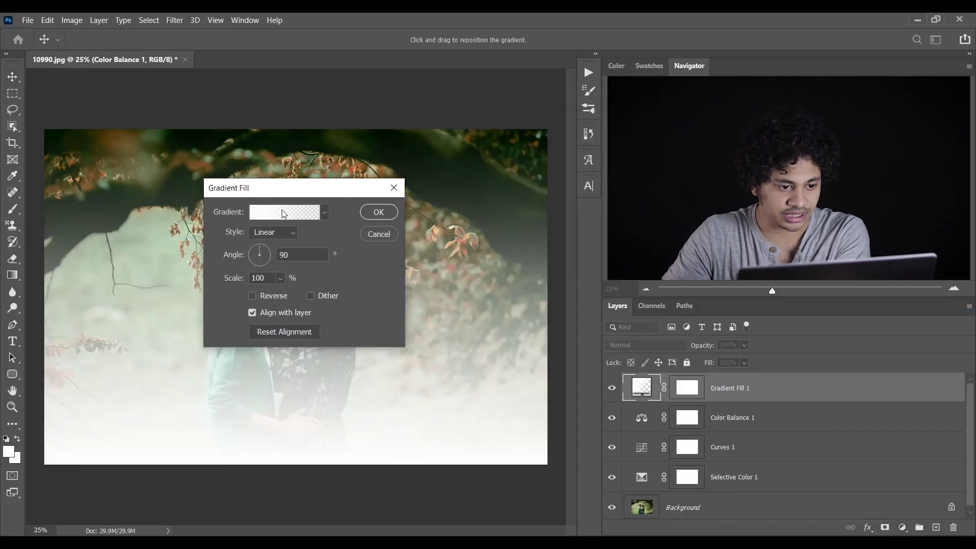
pyautogui.click(282, 214)
pyautogui.click(219, 237)
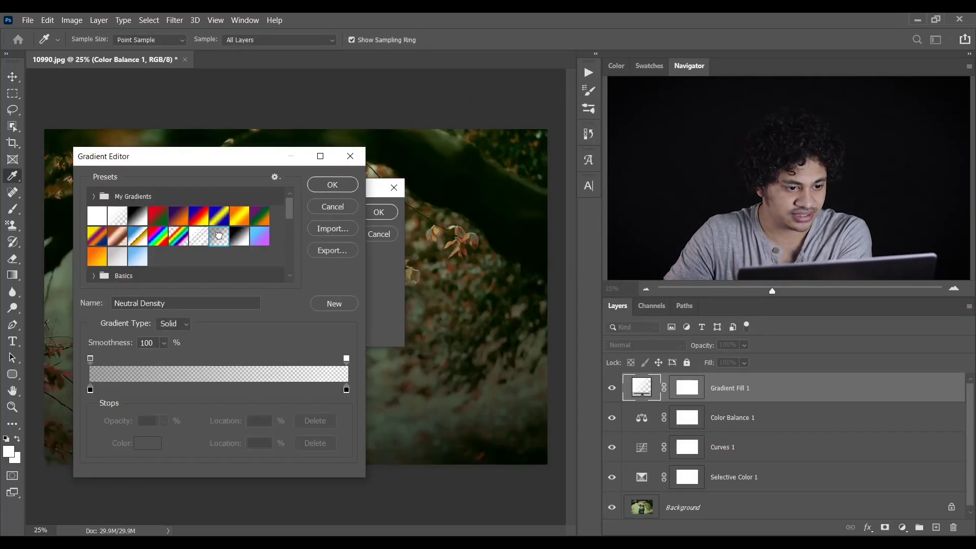
pyautogui.click(328, 186)
# Step: Make the gradient radial and reversed, angle 82.95°, scale 243%, and confirm
pyautogui.click(283, 236)
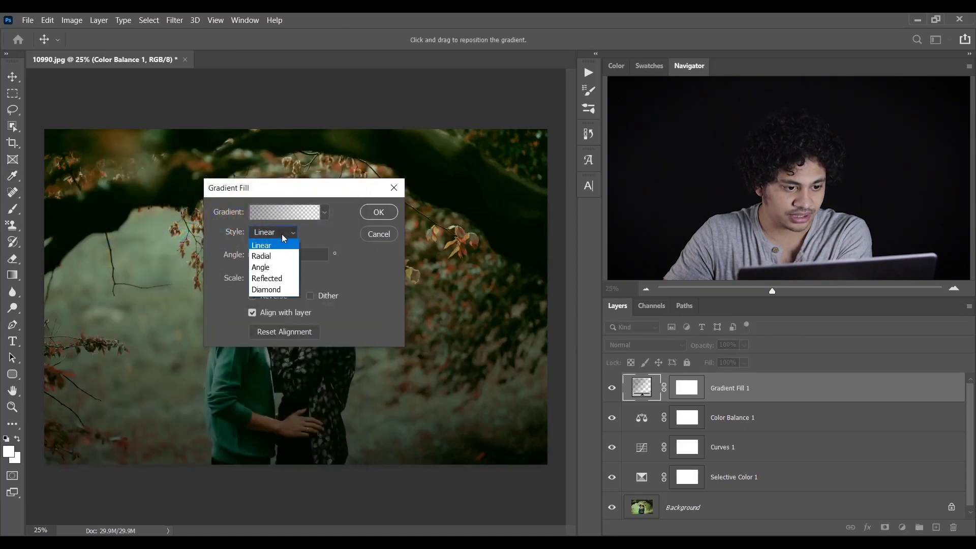
pyautogui.click(266, 243)
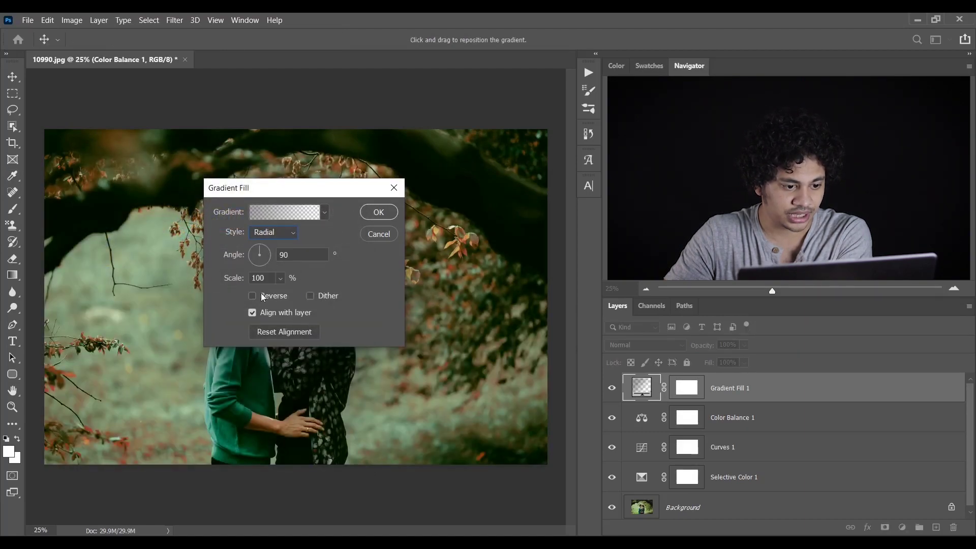
pyautogui.click(261, 294)
pyautogui.moveTo(293, 192); pyautogui.dragTo(471, 328)
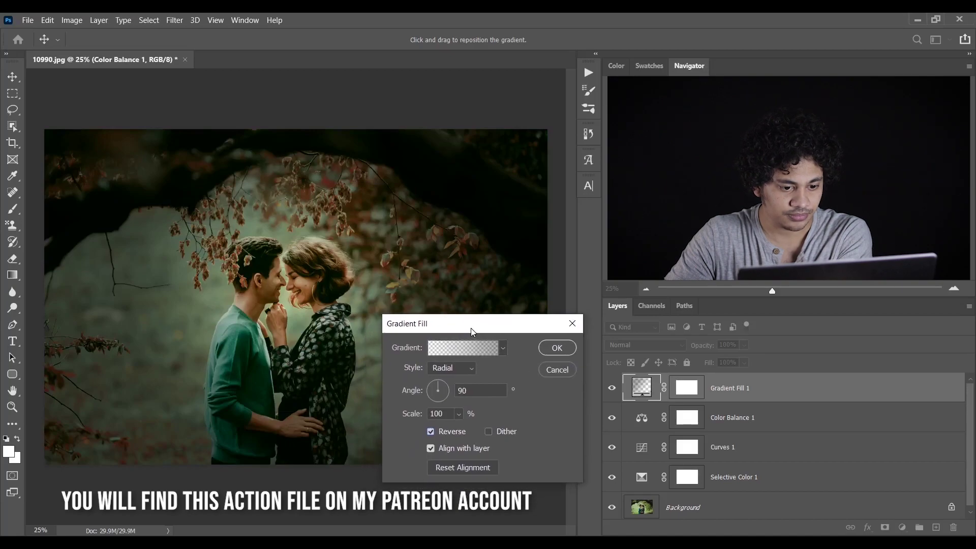
pyautogui.click(439, 383)
pyautogui.moveTo(459, 416); pyautogui.dragTo(468, 426)
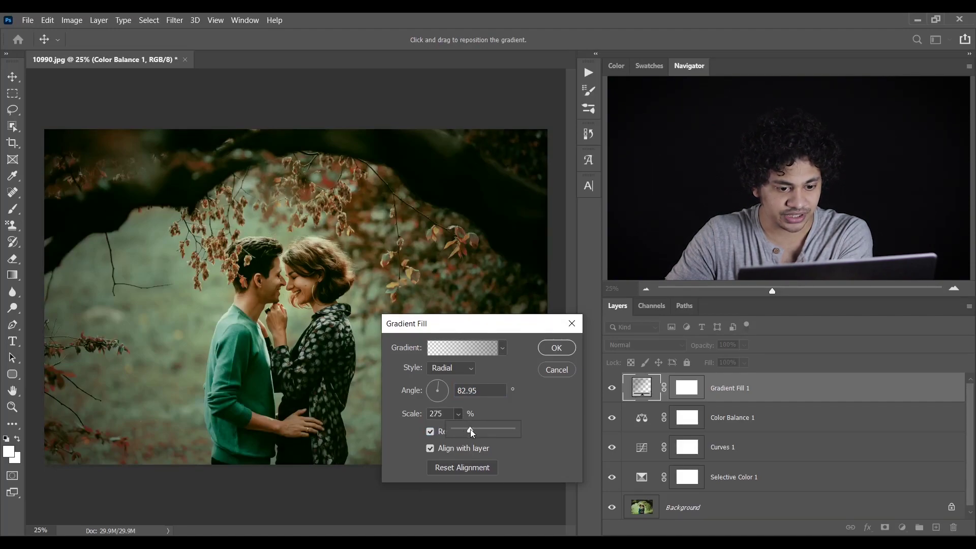
pyautogui.moveTo(469, 430); pyautogui.dragTo(469, 430)
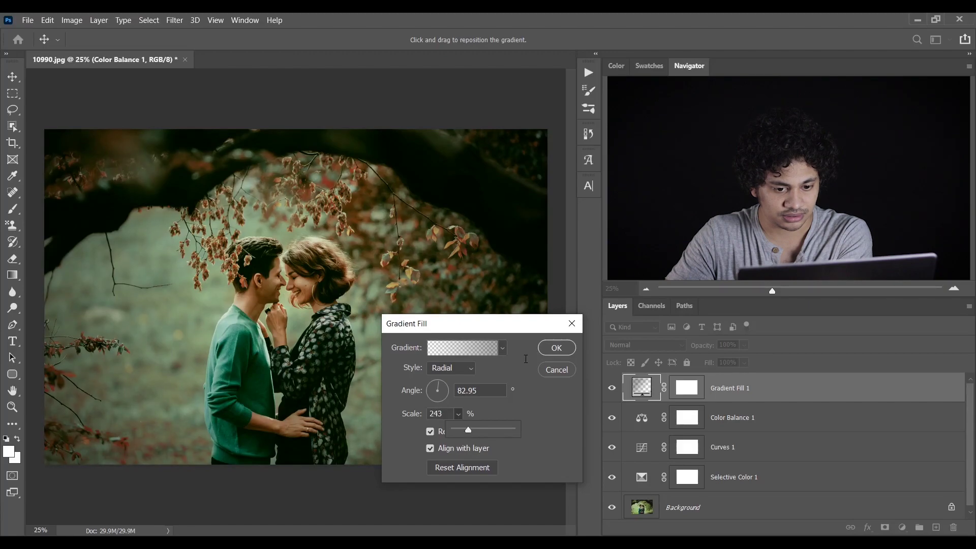
pyautogui.click(555, 349)
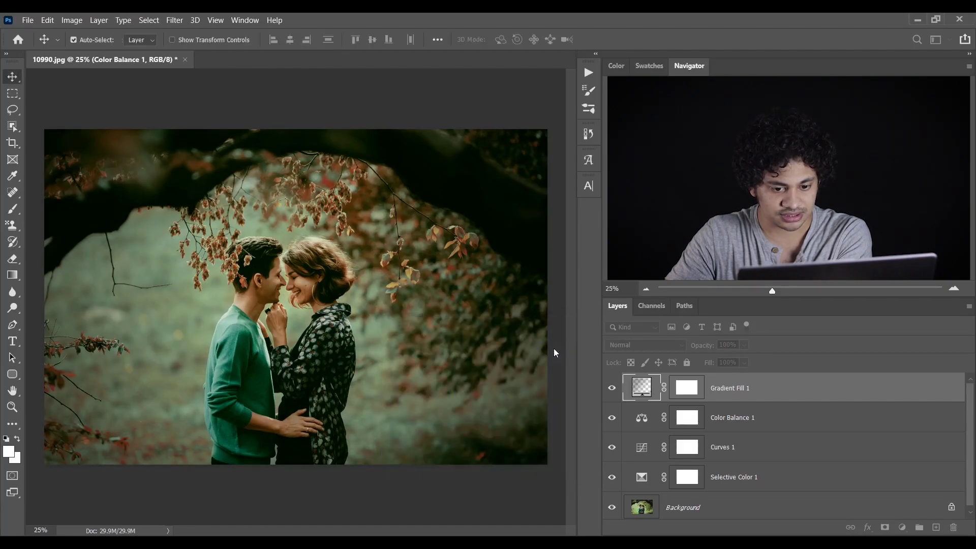
# Step: Try the vignette layer at about 77% opacity, toggling it to compare
pyautogui.click(613, 389)
pyautogui.click(613, 389)
pyautogui.click(745, 346)
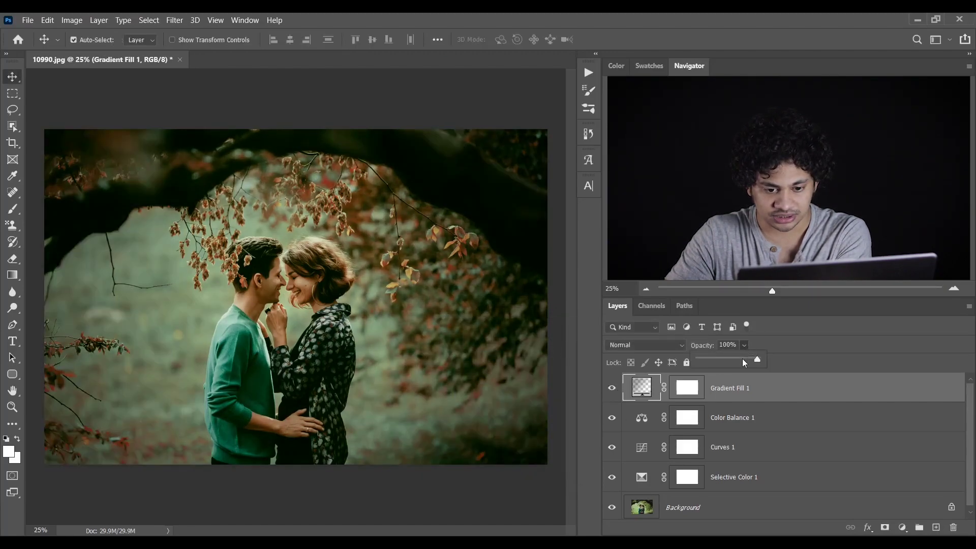
pyautogui.click(743, 359)
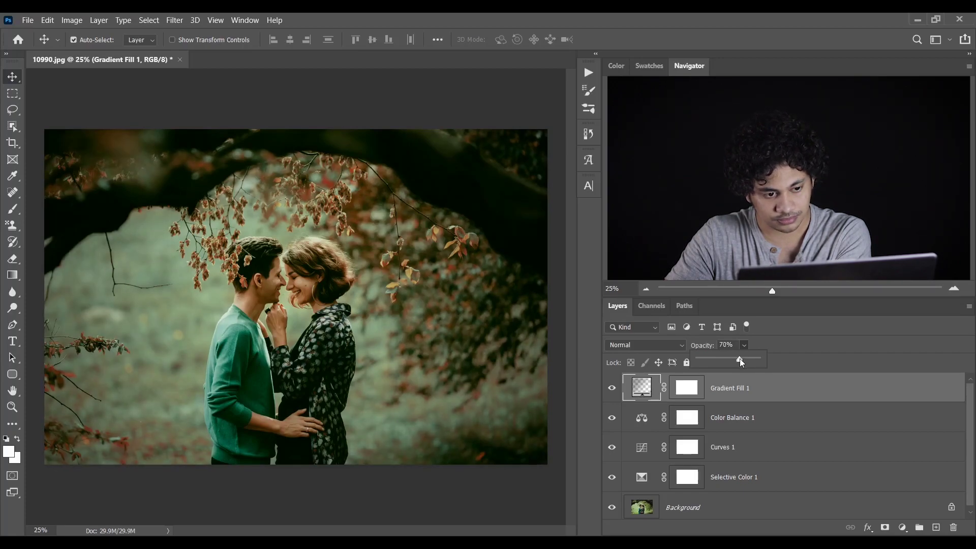
pyautogui.moveTo(740, 358); pyautogui.dragTo(743, 358)
pyautogui.click(612, 395)
pyautogui.click(613, 396)
pyautogui.click(612, 395)
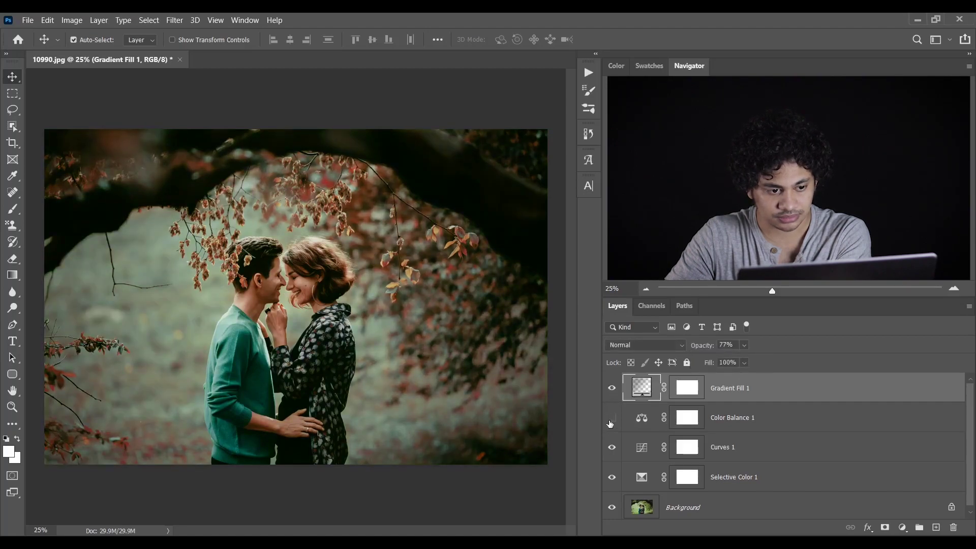
# Step: Drop Color Balance 1 to 60% opacity and compare the vignette at 40%
pyautogui.click(742, 426)
pyautogui.moveTo(744, 345); pyautogui.dragTo(729, 402)
pyautogui.click(767, 397)
pyautogui.click(612, 388)
pyautogui.click(612, 388)
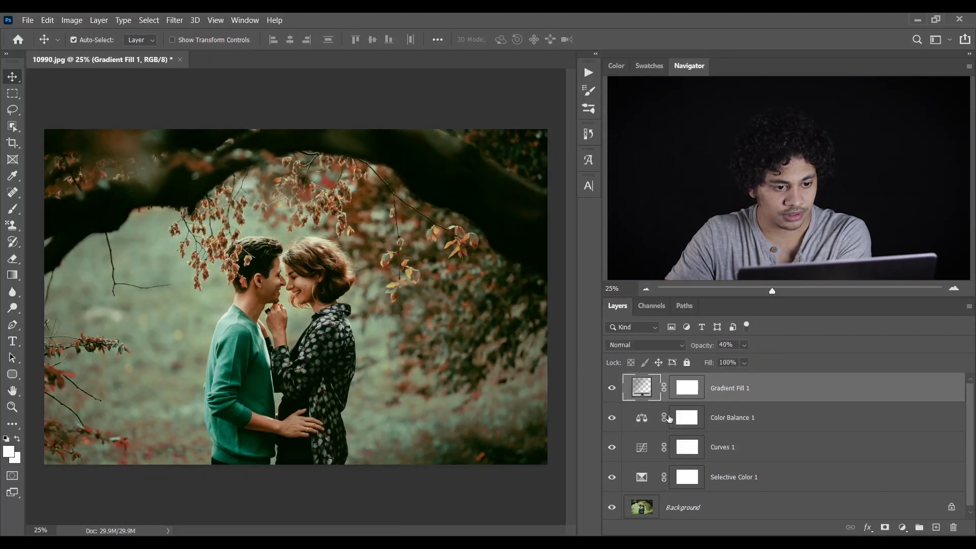
pyautogui.click(903, 528)
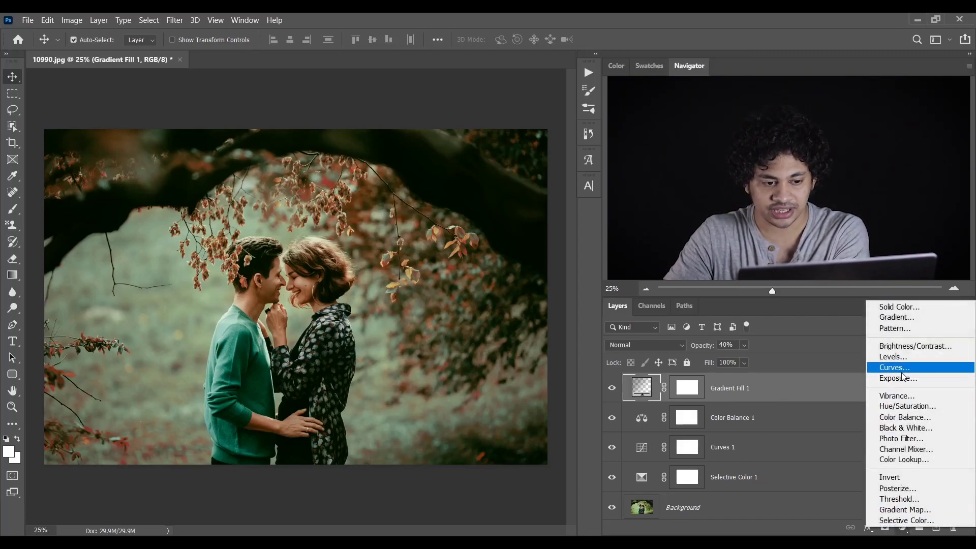
# Step: Add a Curves layer with a lifted black point and shadow and upper-midtone control points
pyautogui.click(896, 367)
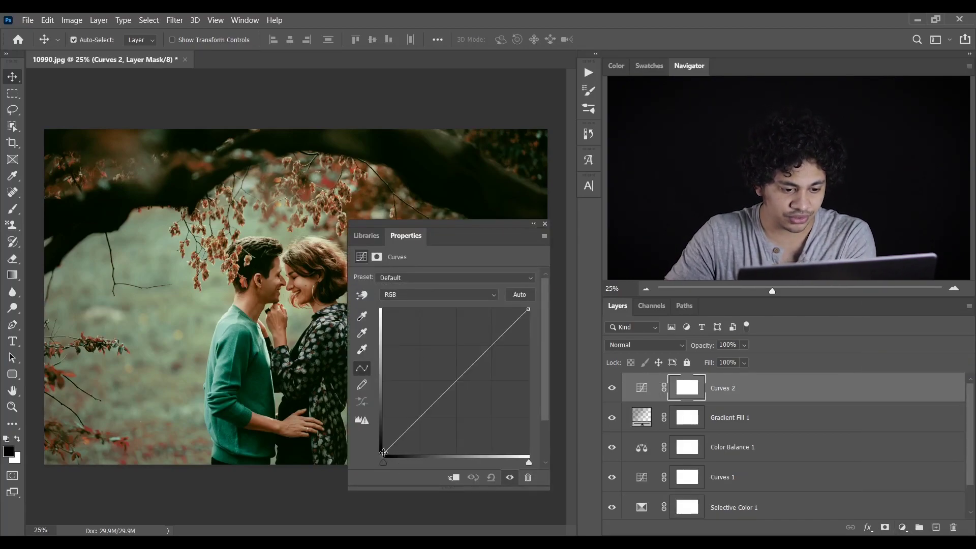
pyautogui.moveTo(381, 453); pyautogui.dragTo(388, 446)
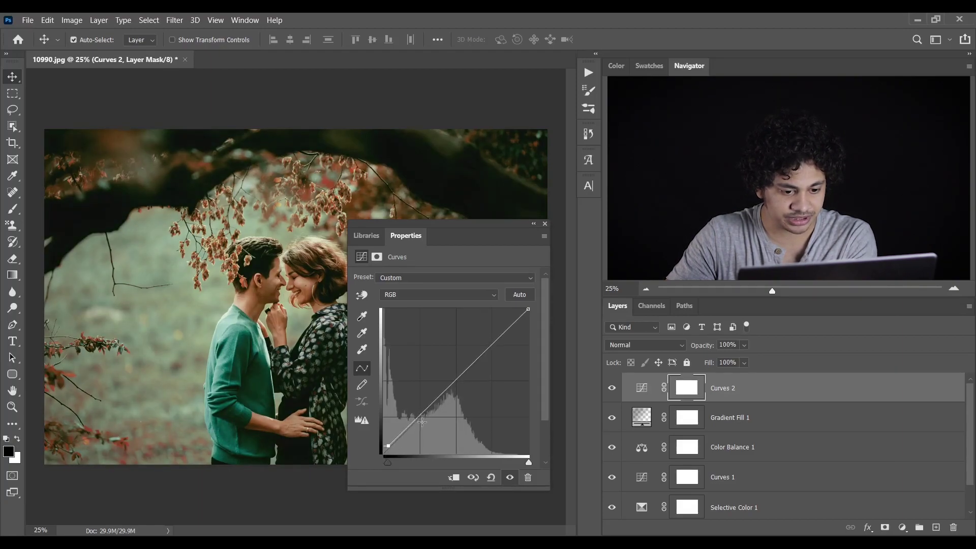
pyautogui.click(421, 416)
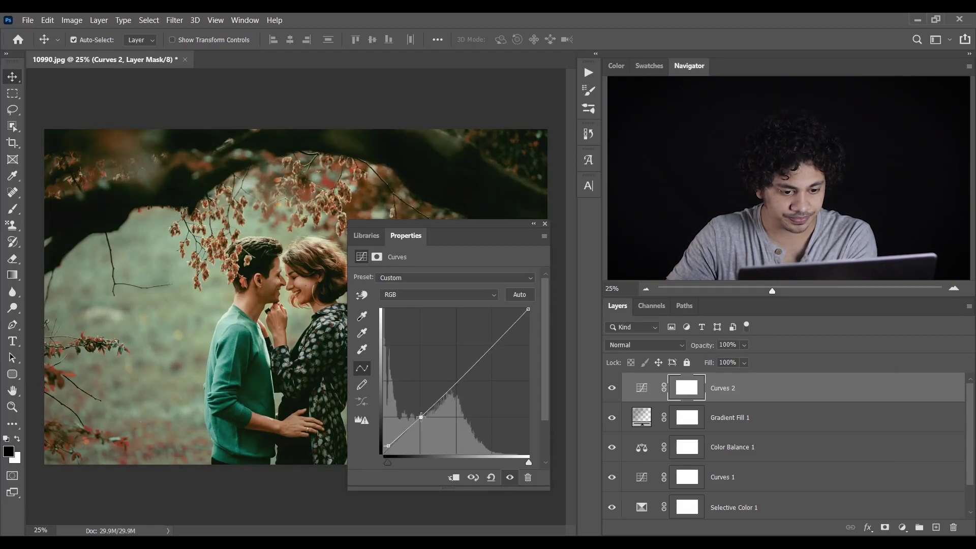
pyautogui.click(456, 380)
pyautogui.moveTo(490, 338); pyautogui.dragTo(493, 341)
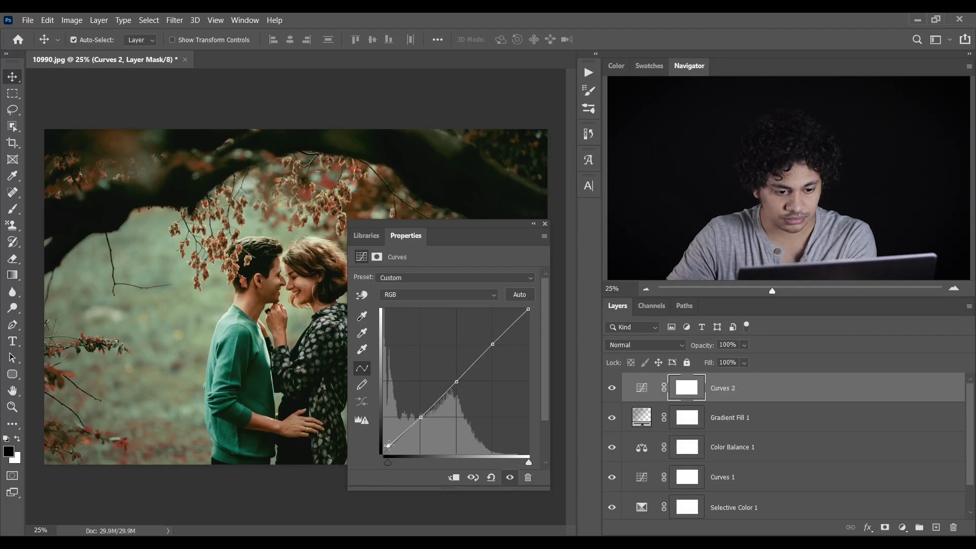
pyautogui.moveTo(388, 445); pyautogui.dragTo(390, 443)
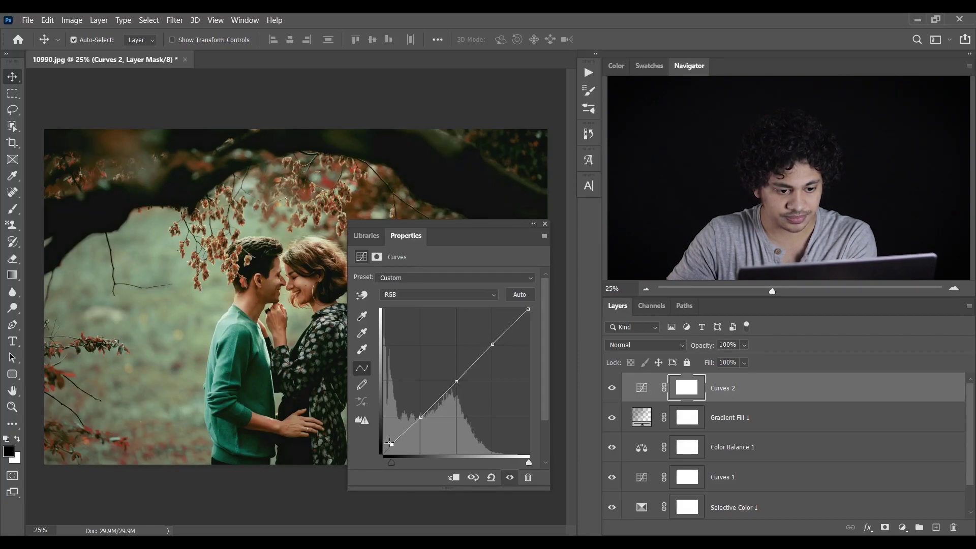
pyautogui.click(545, 224)
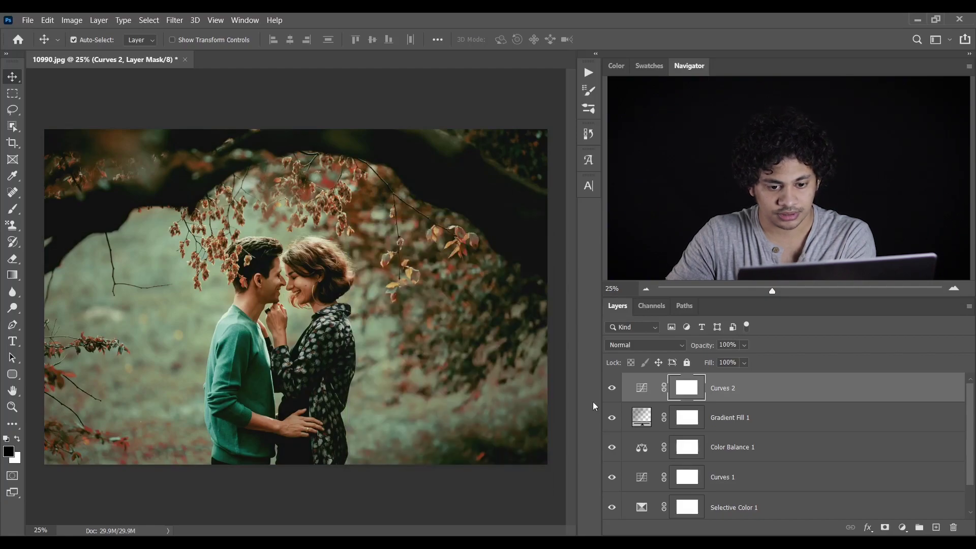
pyautogui.click(612, 389)
pyautogui.click(612, 389)
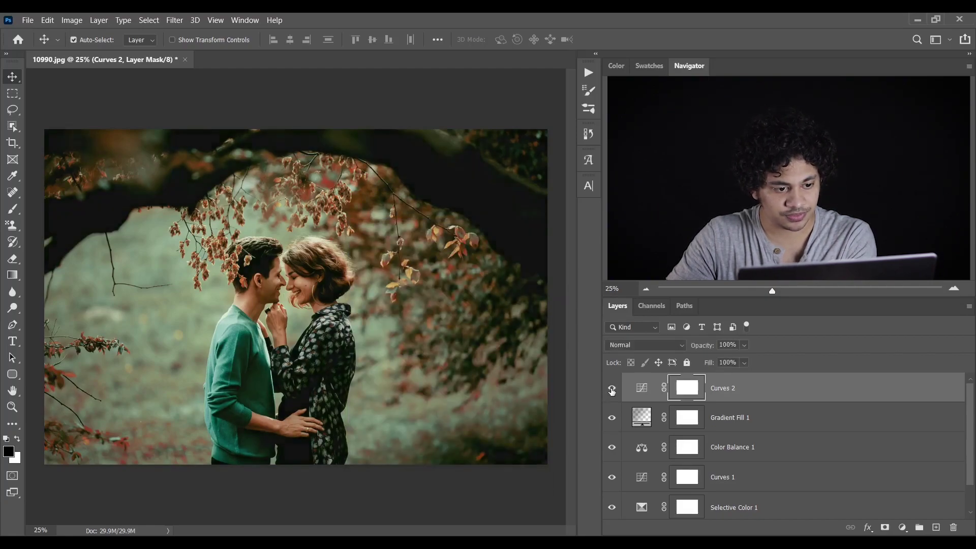
pyautogui.click(613, 390)
pyautogui.click(613, 389)
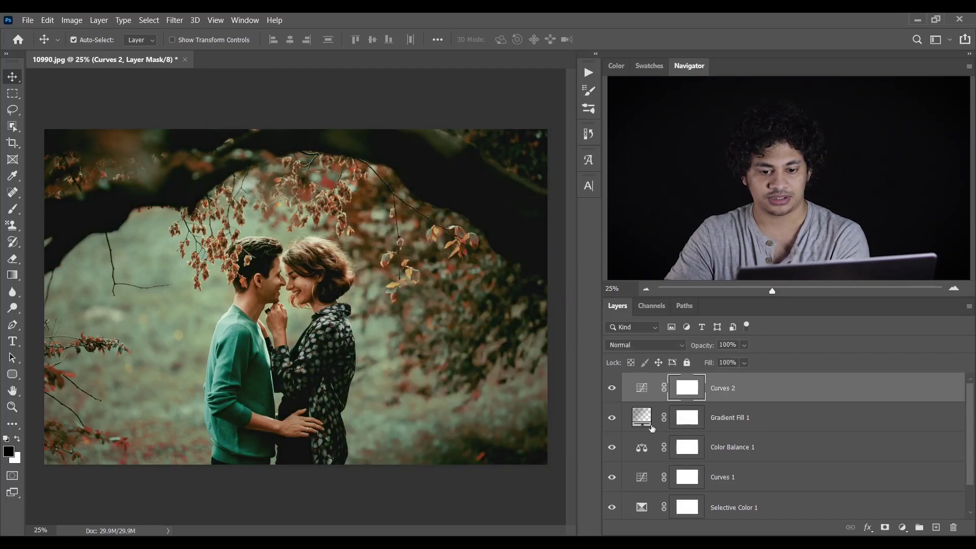
pyautogui.scroll(-1, 764, 452)
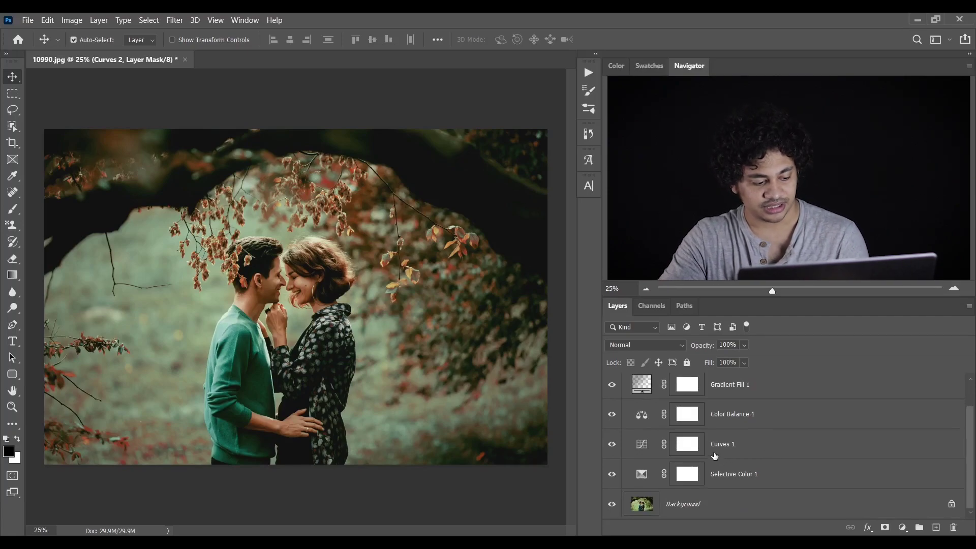
pyautogui.keyDown('alt'); pyautogui.click(613, 503); pyautogui.keyUp('alt')
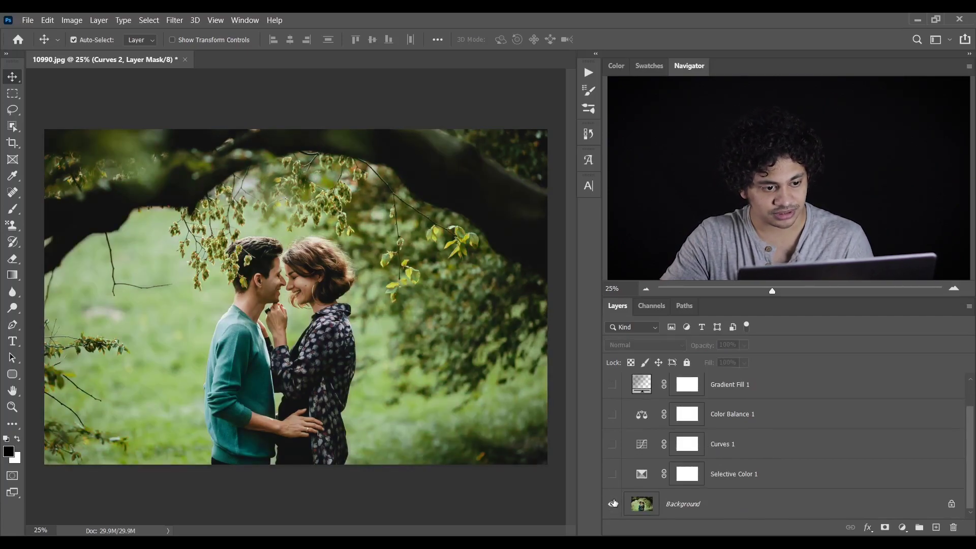
pyautogui.keyDown('alt'); pyautogui.click(613, 503); pyautogui.keyUp('alt')
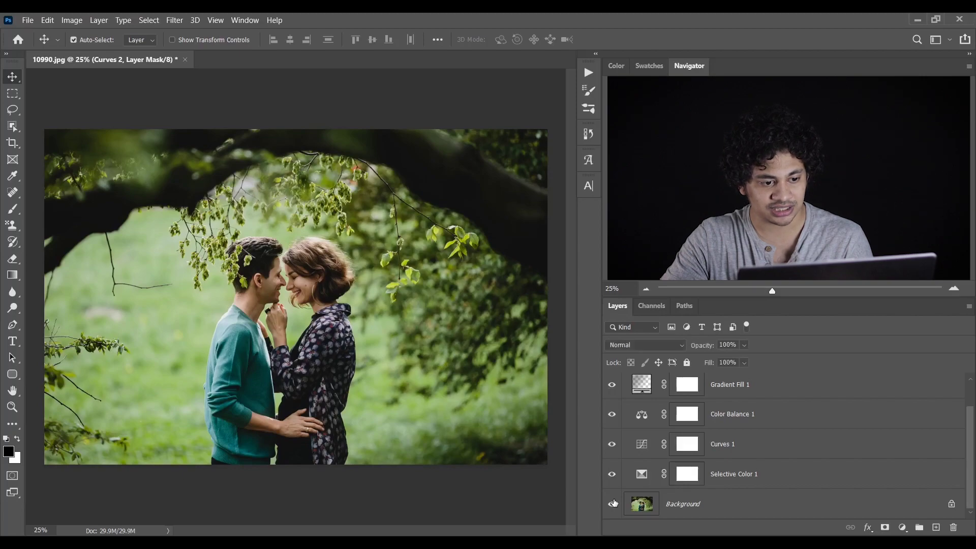
pyautogui.keyDown('alt'); pyautogui.click(613, 504); pyautogui.keyUp('alt')
pyautogui.keyDown('alt'); pyautogui.click(613, 504); pyautogui.keyUp('alt')
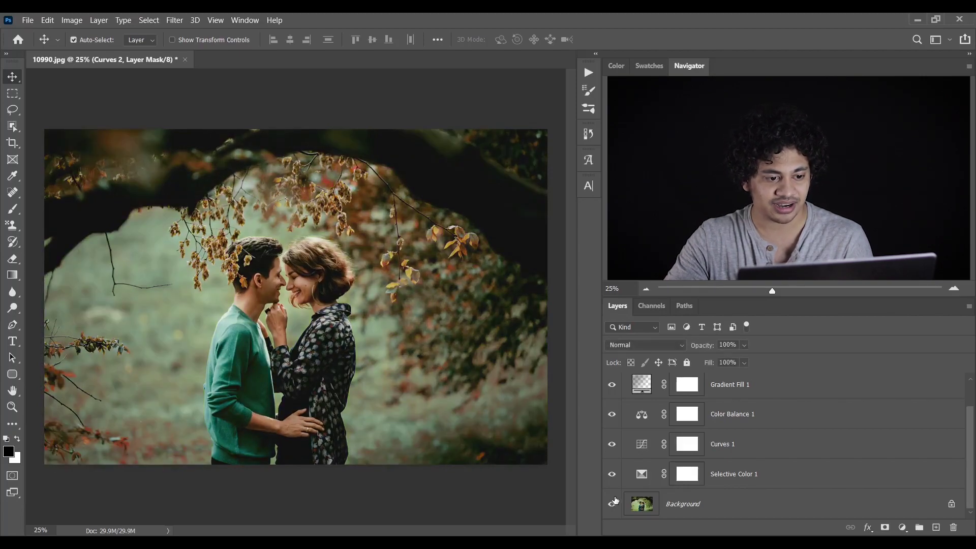